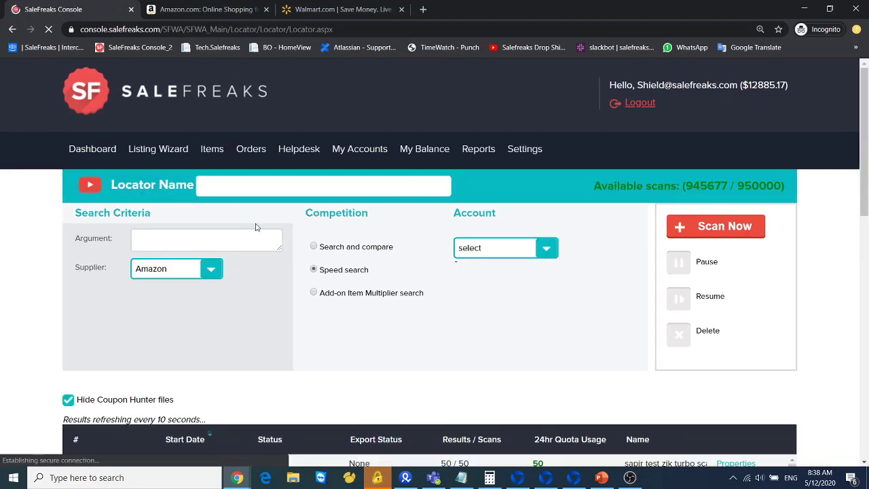
- Review the new locator's argument field, the available suppliers and the suggested locator names
double_click(105, 238)
left_click(146, 241)
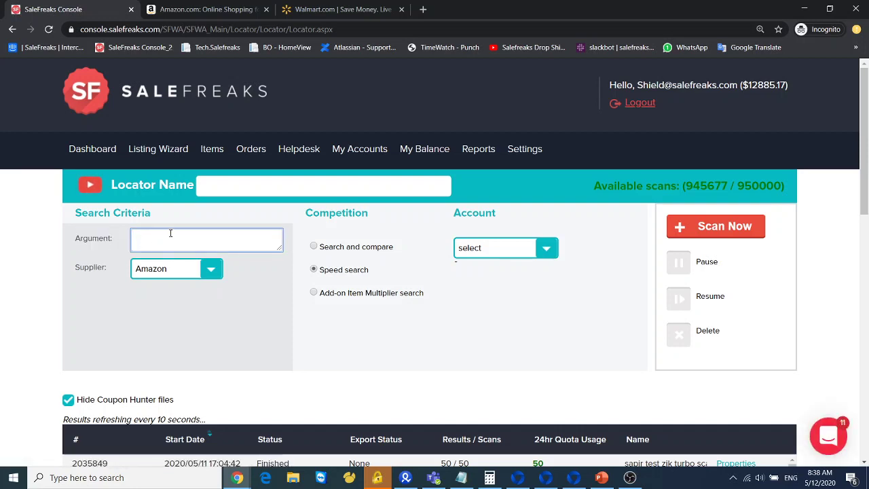
left_click(206, 272)
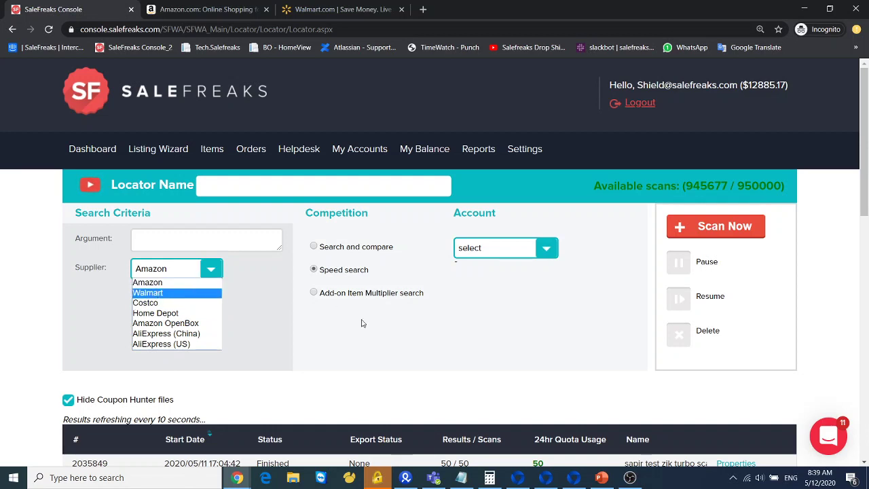
left_click(343, 367)
left_click(226, 182)
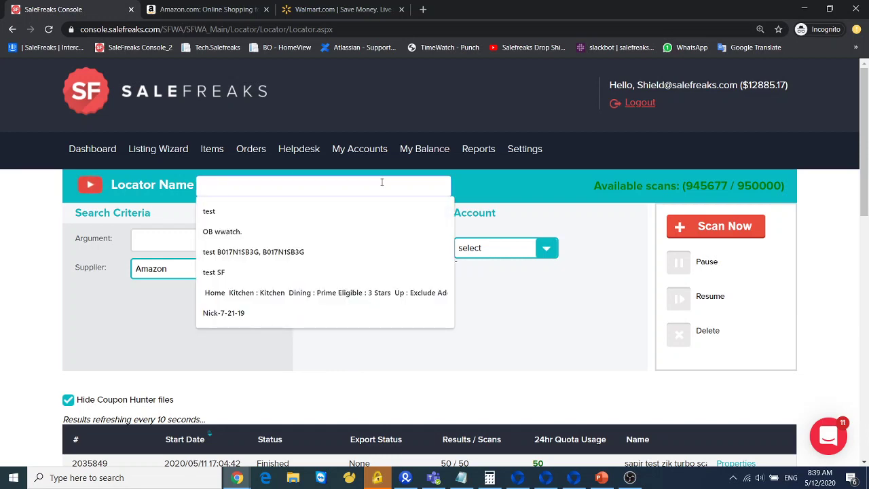
left_click(504, 353)
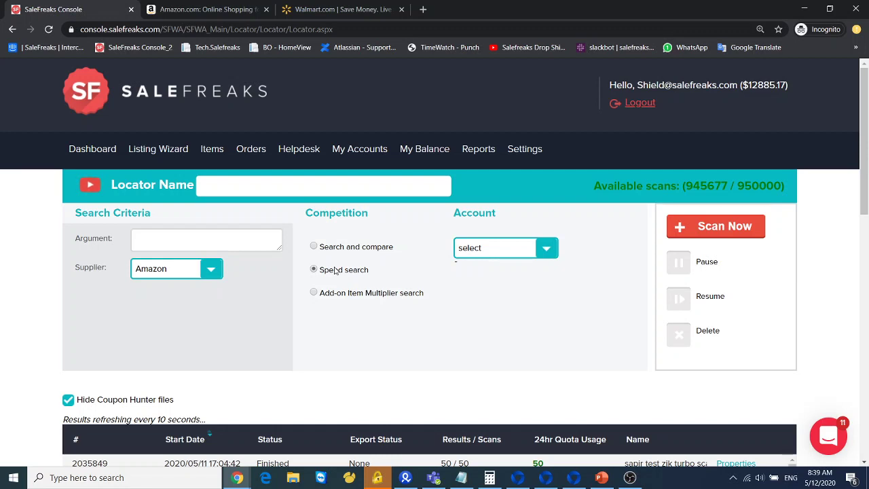
- Set the competition mode to Search and compare, and check the results page of the Auto Tires/Auto Body/Auto Repair Tools scan
left_click(346, 250)
scroll(631, 253, "down", 3)
scroll(628, 252, "up", 3)
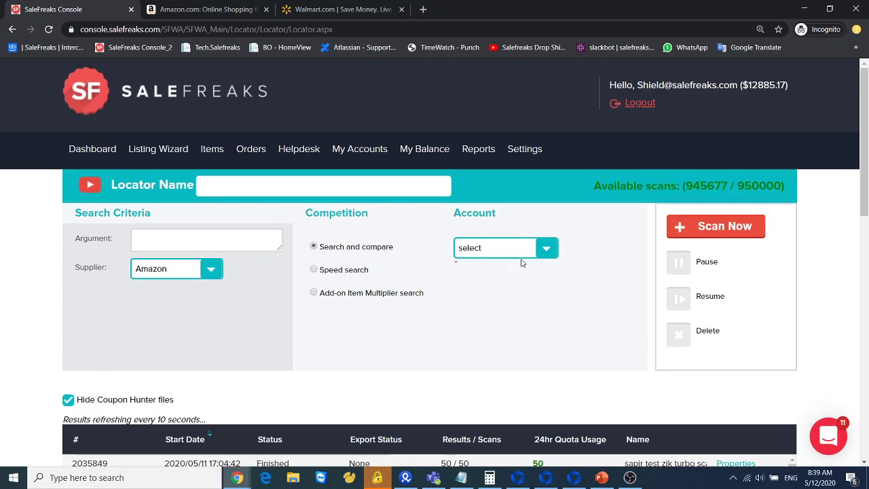
scroll(454, 282, "down", 3)
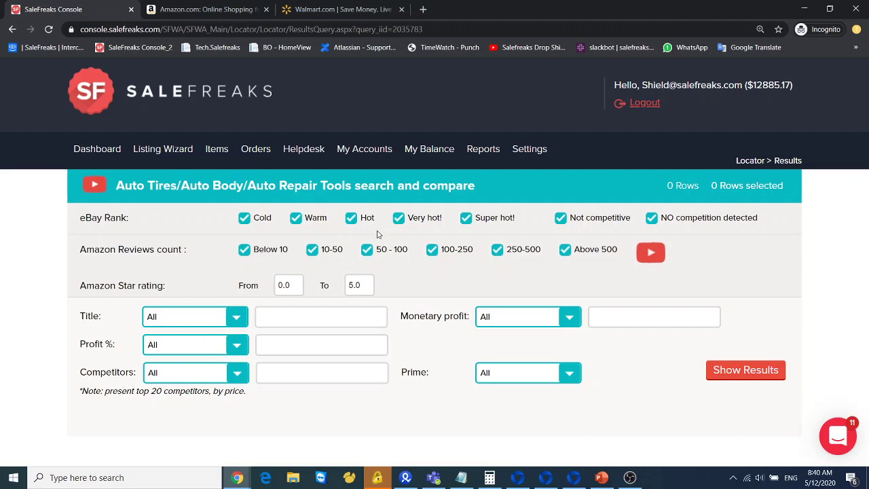
left_click(11, 30)
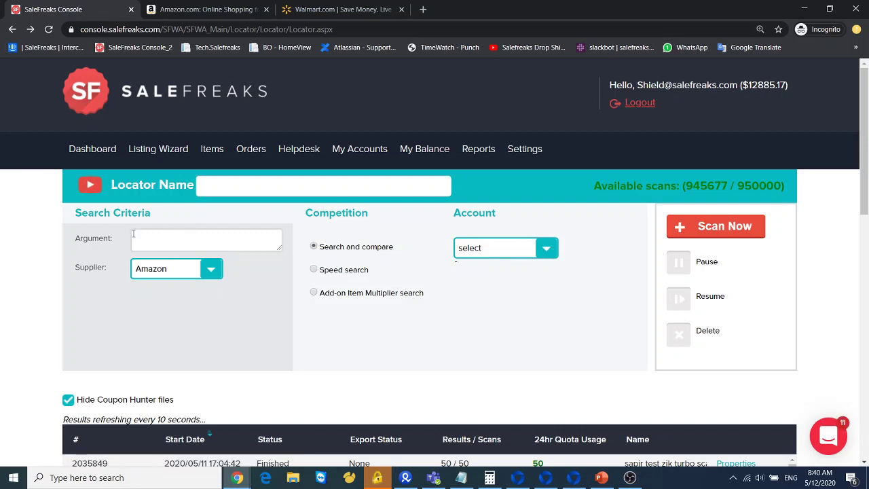
- Choose Walmart as the supplier and enter fdfg as the locator name
left_click(136, 239)
left_click(180, 268)
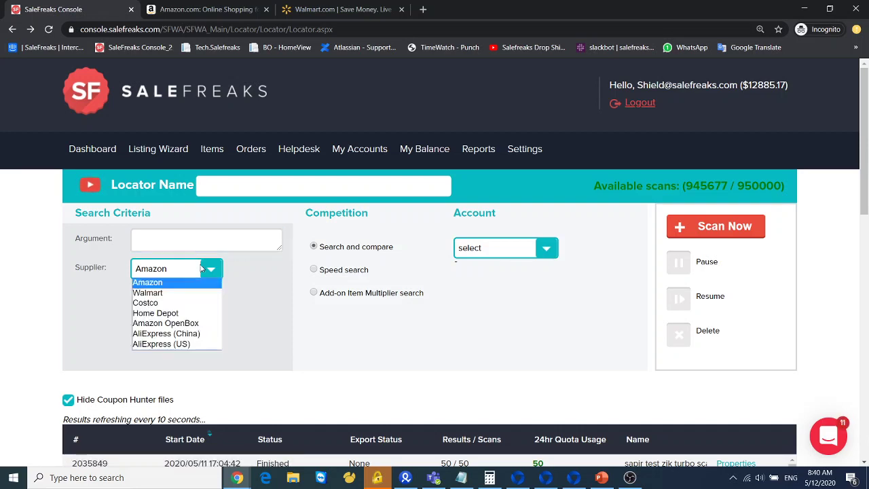
left_click(186, 289)
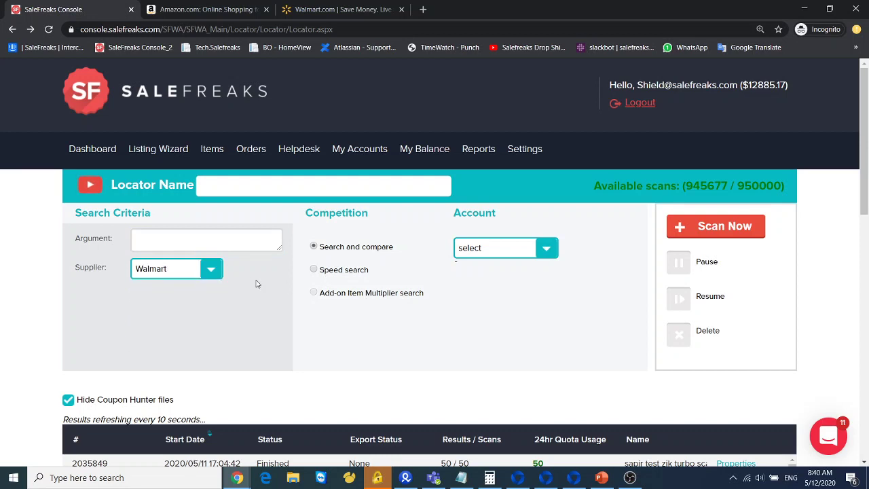
left_click(247, 186)
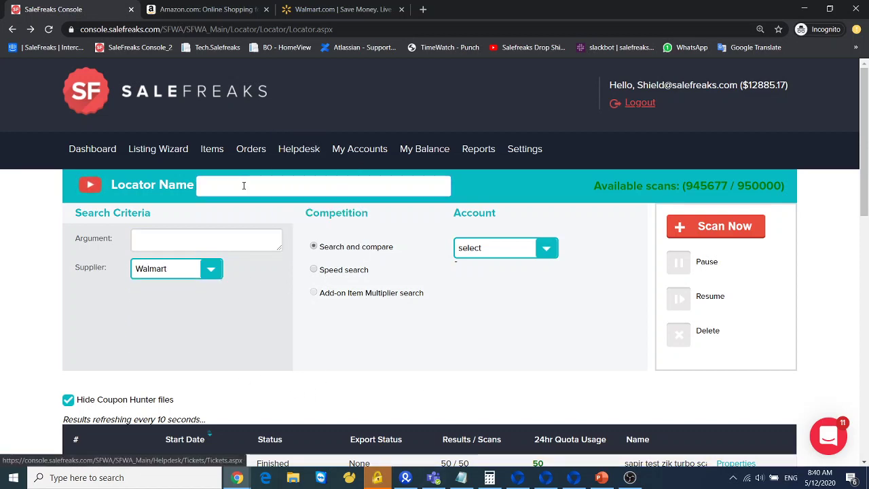
type("fdfg")
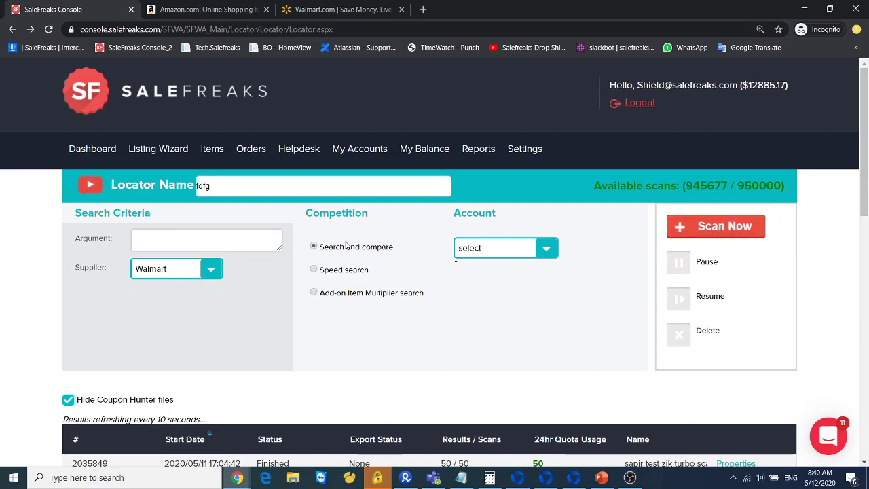
- Look through the past scans and open the results page of the Auto Tires/Auto Body scan started 2020/05/11 15:41:12
scroll(343, 250, "down", 3)
scroll(450, 294, "down", 3)
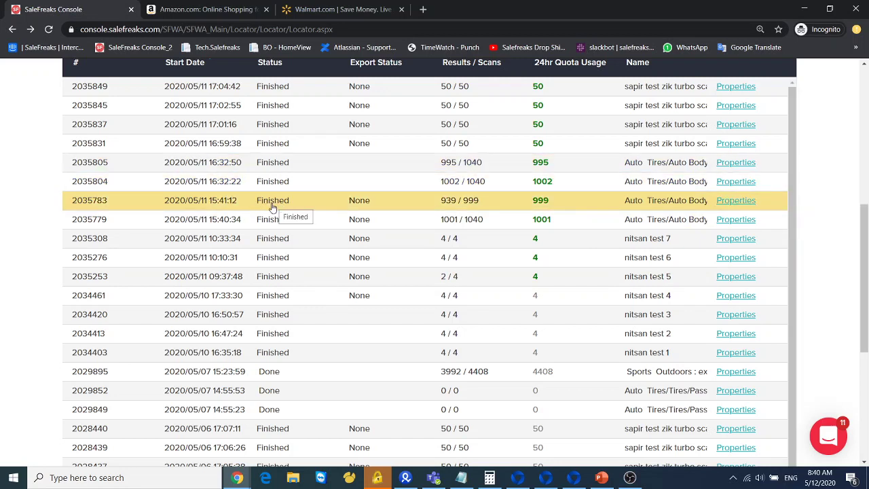
scroll(272, 207, "up", 3)
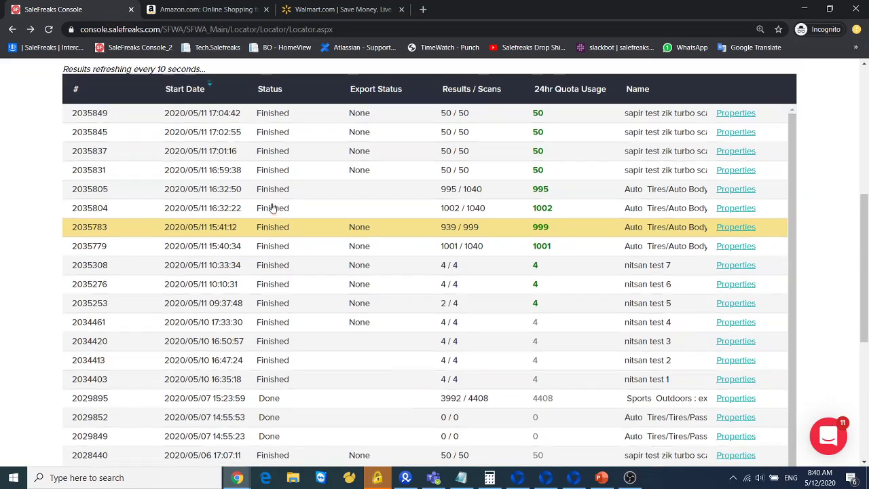
scroll(272, 208, "down", 3)
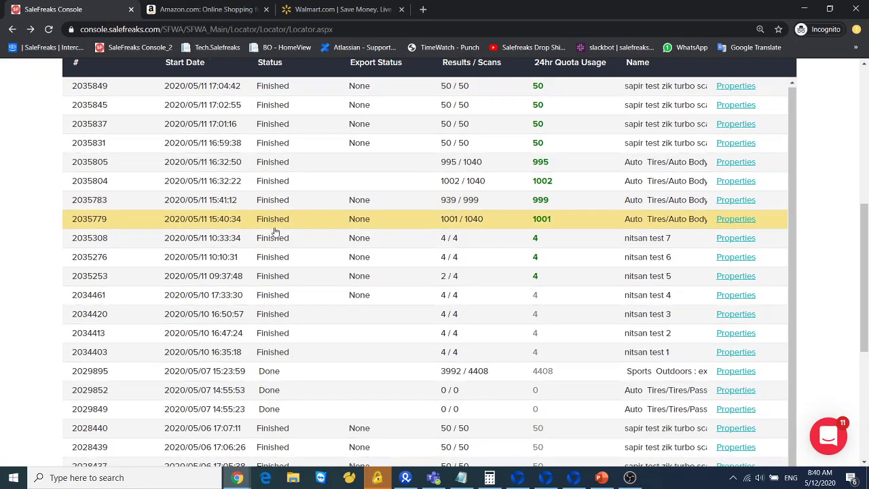
scroll(275, 224, "down", 5)
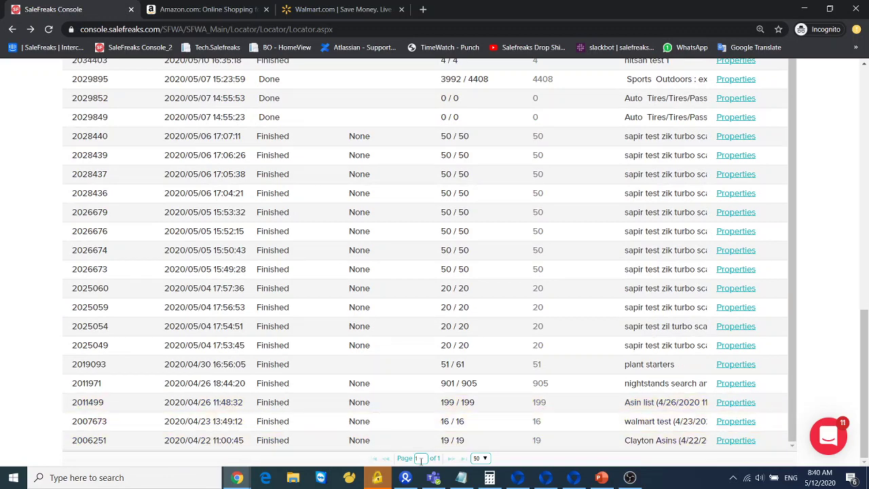
scroll(279, 340, "up", 6)
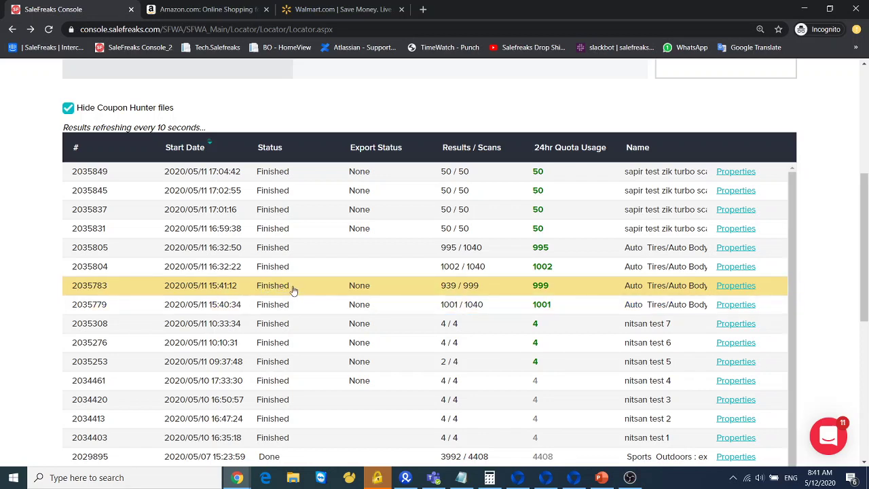
left_click(616, 289)
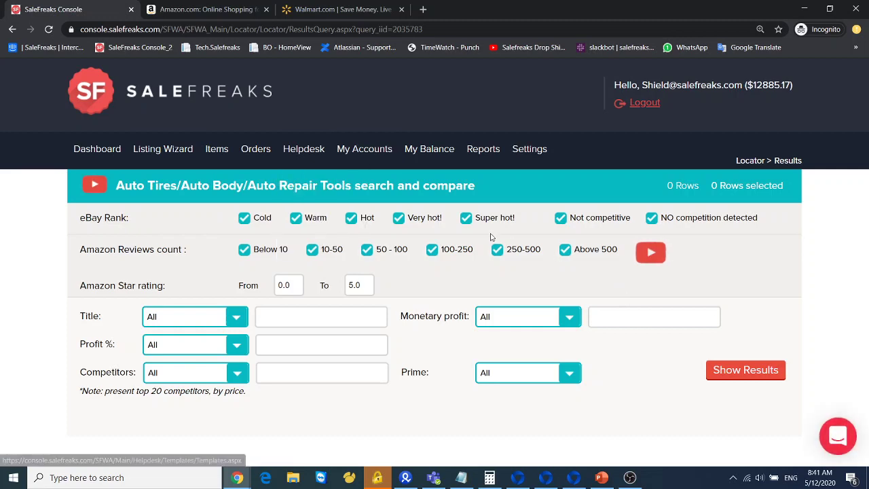
left_click(12, 29)
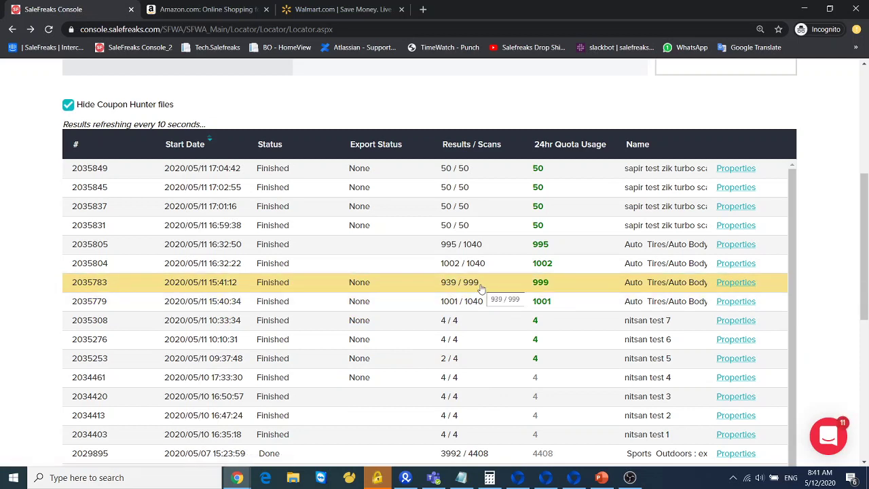
left_click(650, 287)
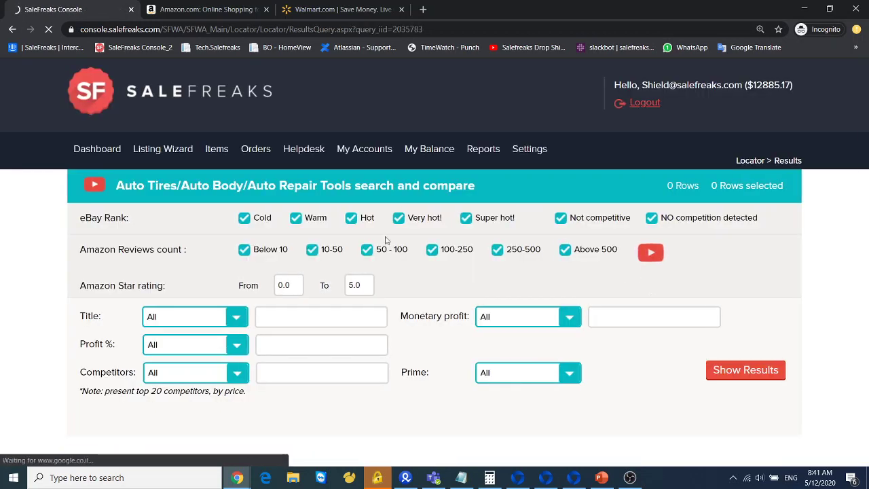
- Show the scan's results with all ranks and review counts included and no profit or competitor filter
left_click(754, 380)
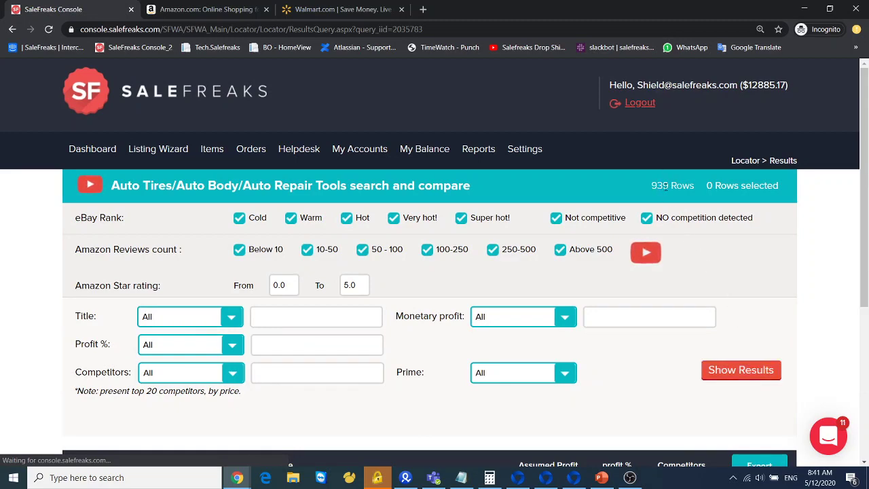
scroll(652, 201, "down", 3)
scroll(524, 232, "down", 1)
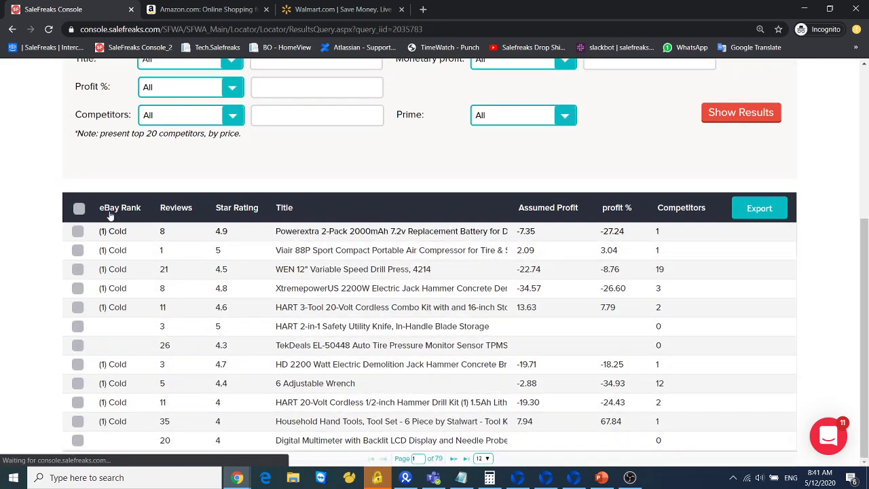
- Expand the comparison details of the HART 2-in-1 Safety Utility Knife result
left_click_drag(607, 249, 613, 302)
left_click(609, 327)
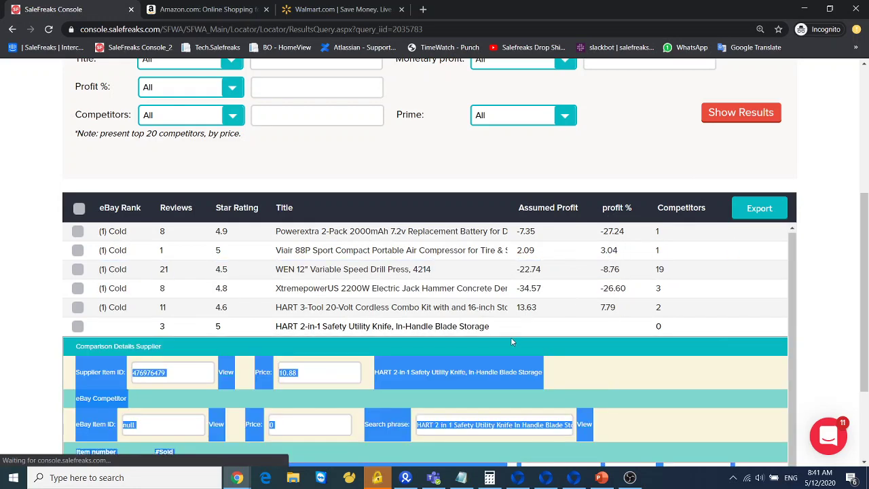
left_click(512, 338)
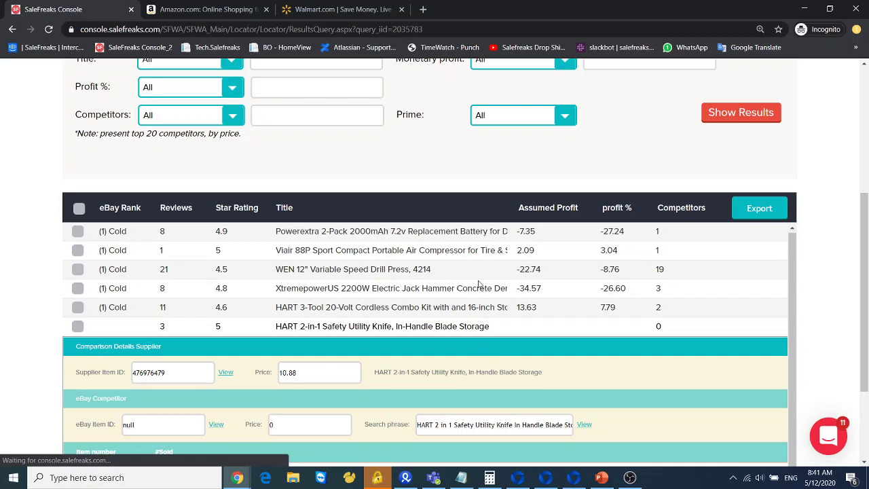
- Exclude the Cold rank from the eBay Rank filter
left_click_drag(865, 238, 866, 136)
left_click_drag(81, 172, 156, 182)
left_click(156, 181)
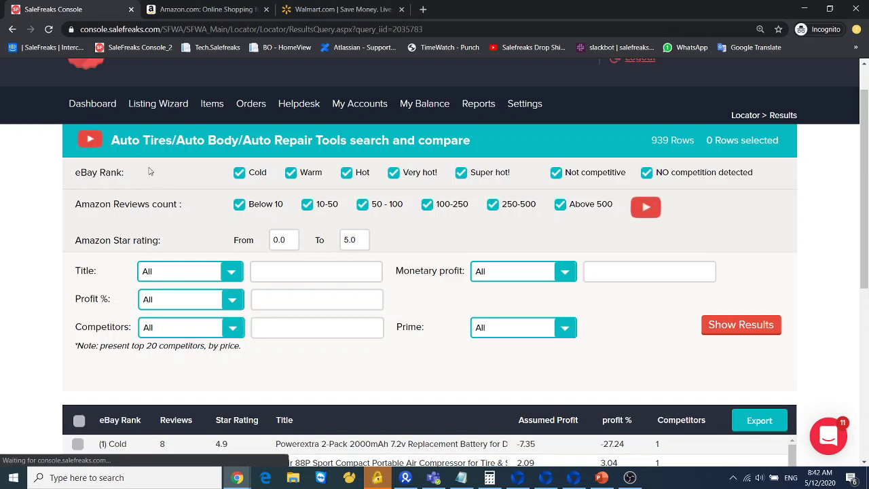
left_click(239, 175)
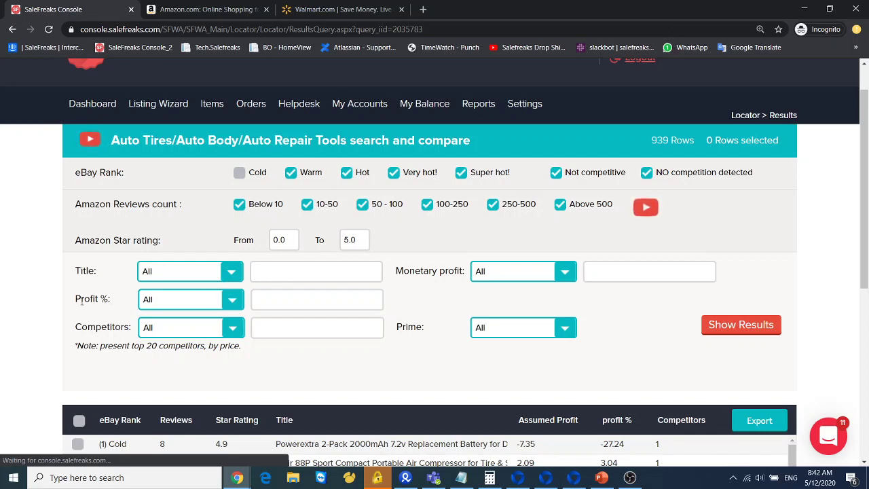
- Set the Profit % filter to Greater than 0
mouse_move(76, 304)
left_mouse_down()
mouse_move(116, 300)
mouse_move(77, 299)
left_mouse_up()
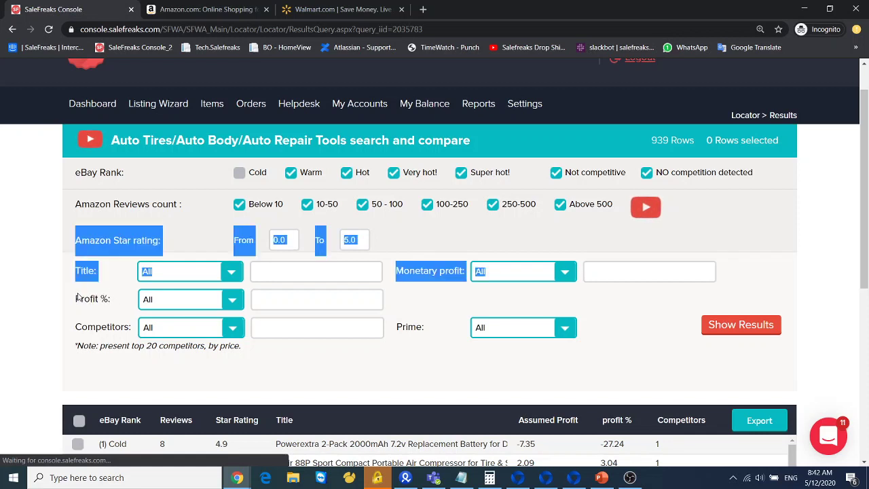
left_click(81, 298)
left_click(234, 303)
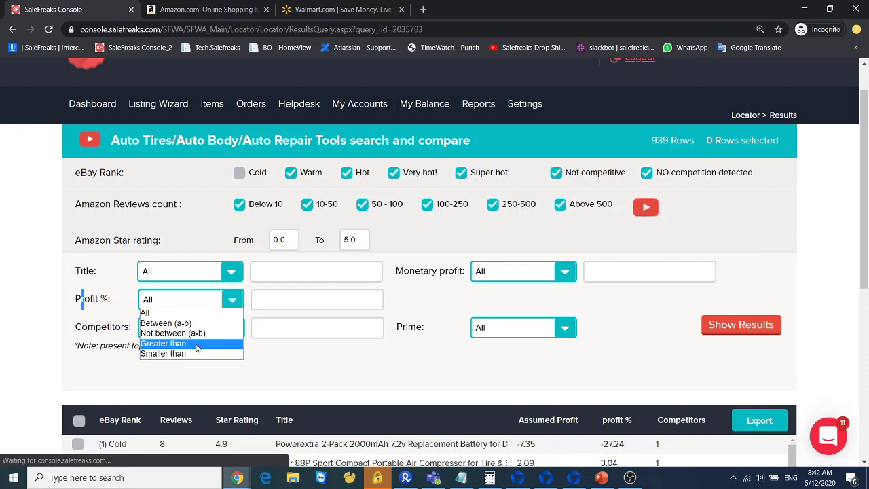
left_click(196, 345)
left_click(267, 300)
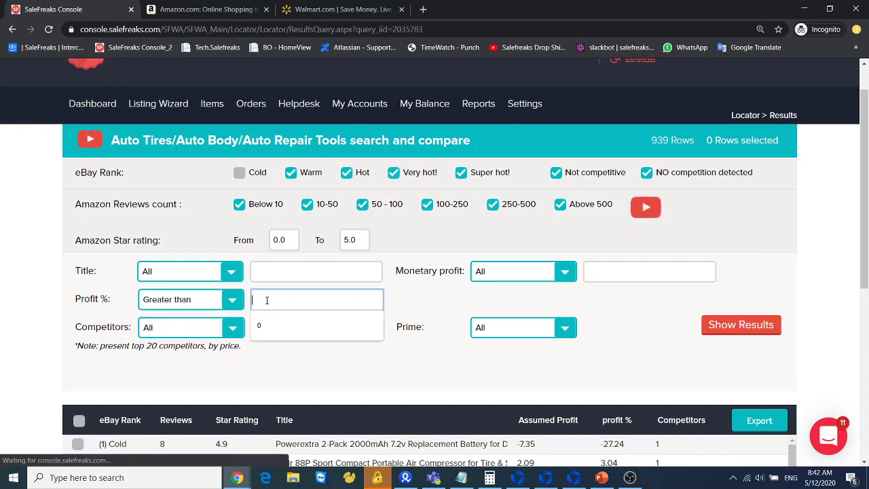
left_click(264, 325)
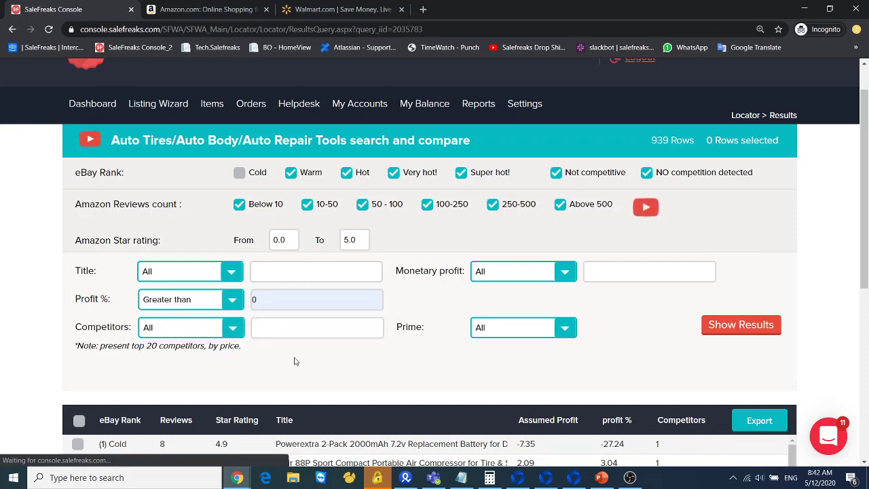
- View the comparison details of the Powerextra 2-Pack battery result and collapse them again
scroll(619, 384, "down", 3)
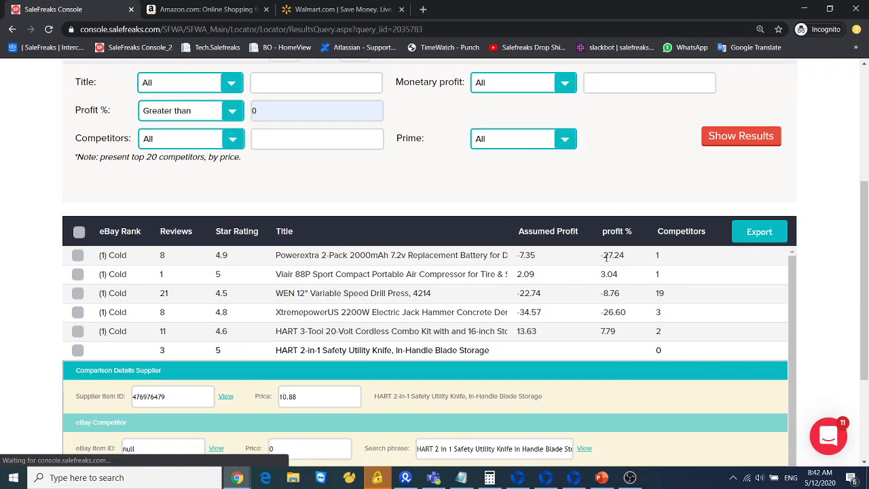
left_click_drag(605, 256, 625, 257)
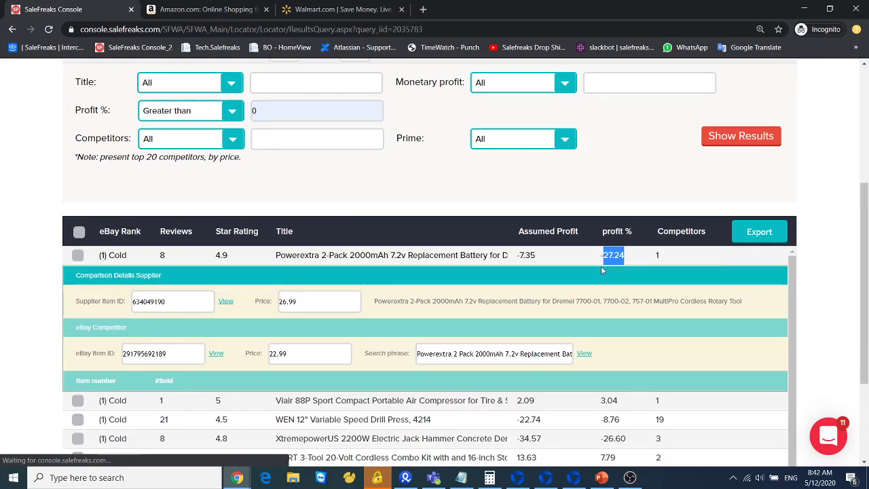
left_click(351, 253)
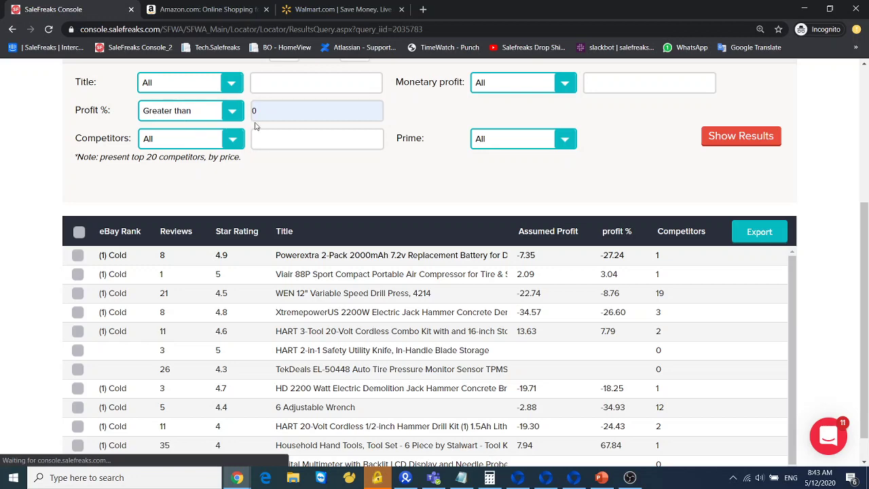
- Apply the rank and profit filters and look over the filtered product list
left_click(770, 142)
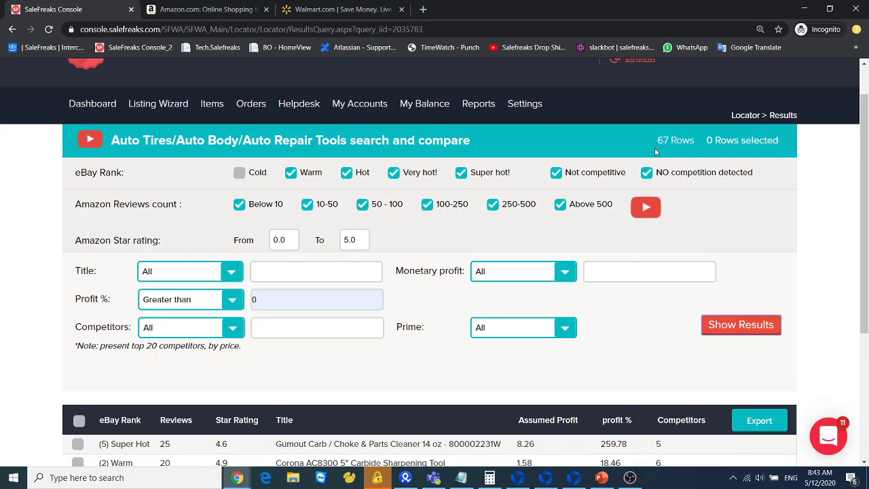
scroll(663, 161, "down", 3)
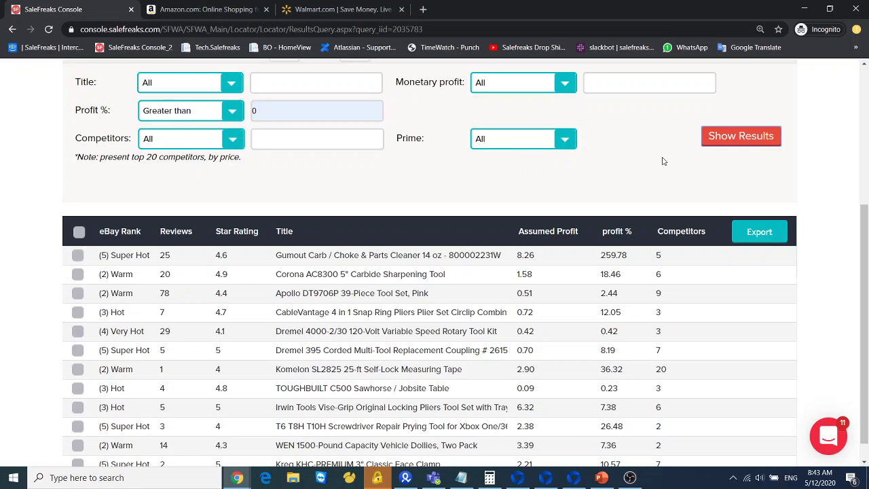
scroll(663, 161, "down", 1)
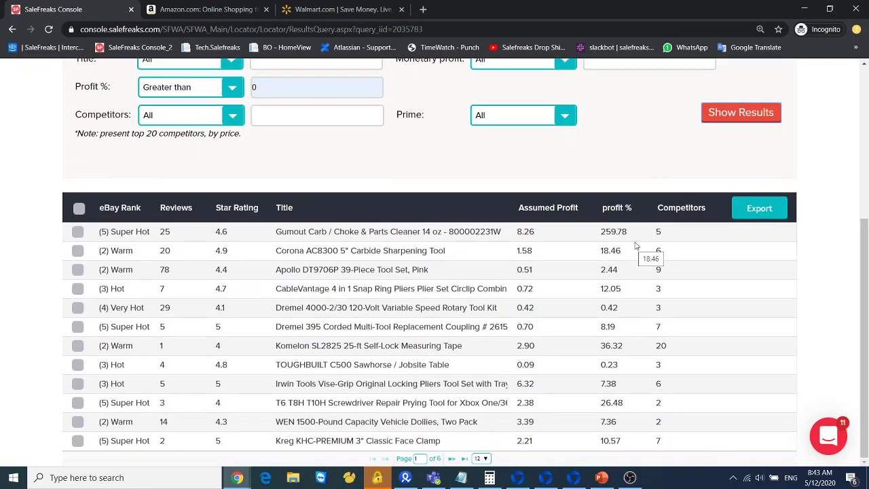
- Examine the profit % and assumed profit values of the first filtered products
left_click_drag(613, 231, 602, 298)
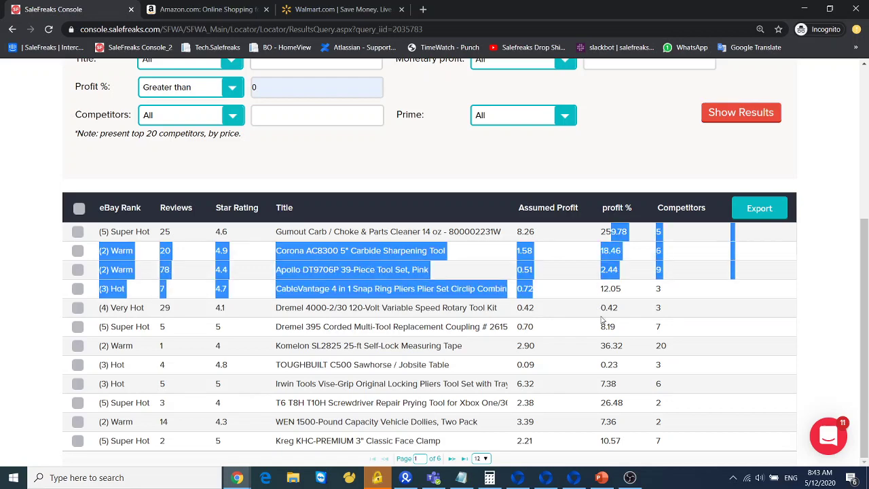
left_click(603, 314)
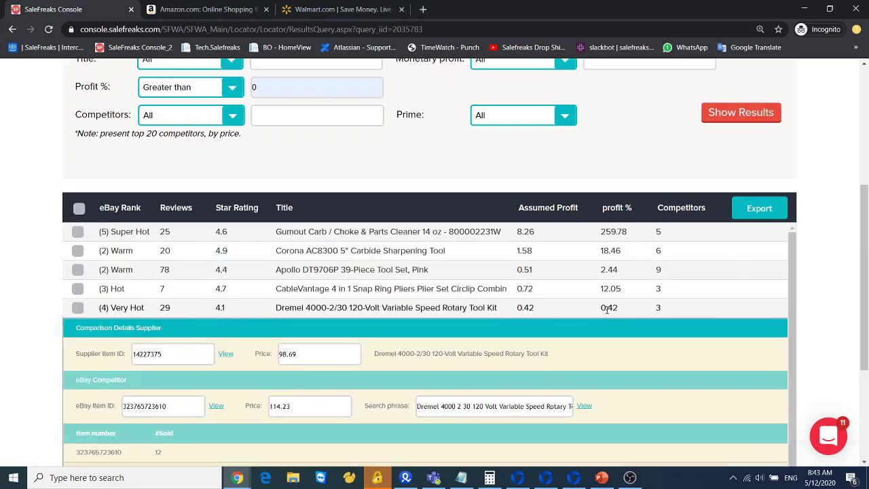
left_click(607, 308)
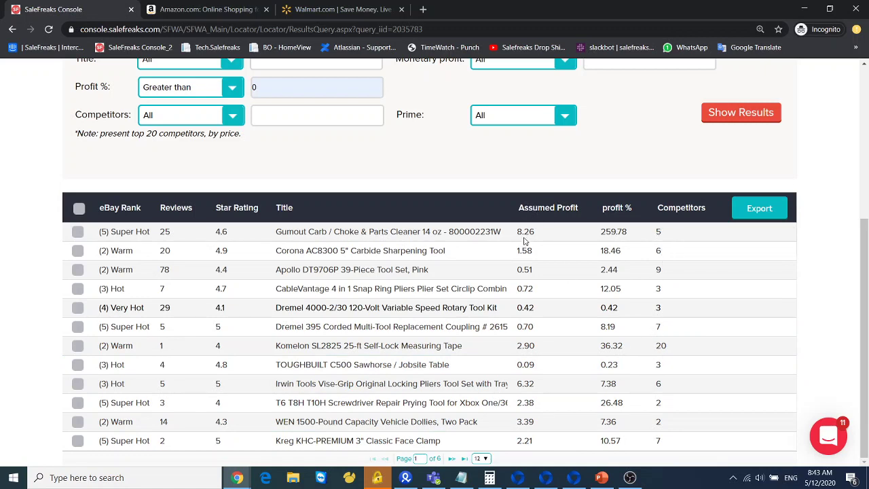
left_click_drag(524, 237, 519, 290)
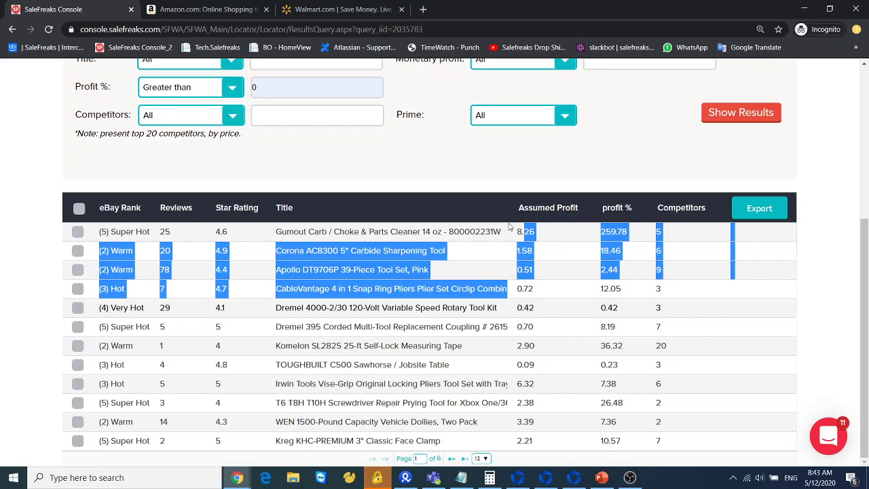
left_click(510, 167)
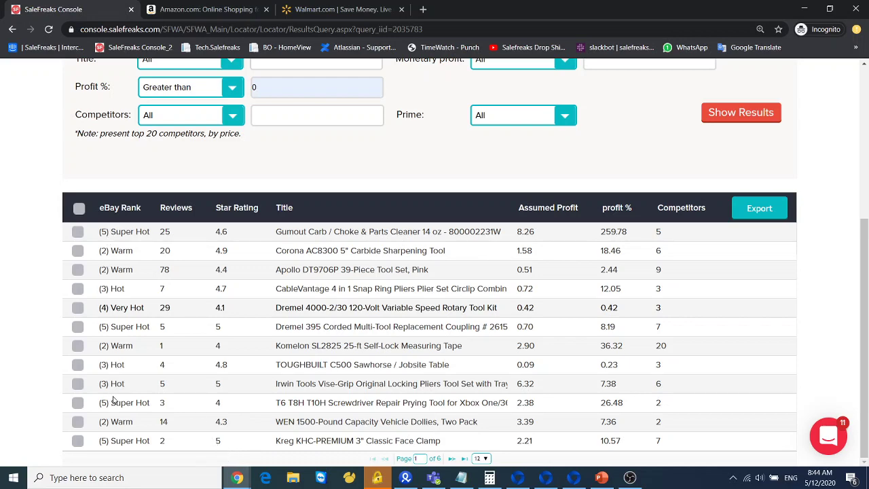
- Exclude the Warm rank from the eBay Rank filter and show the refreshed product list
scroll(194, 330, "up", 4)
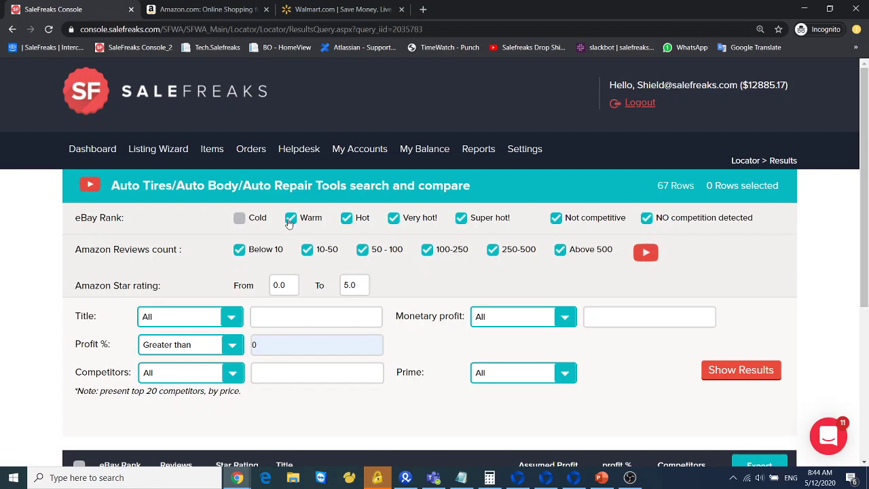
left_click(289, 220)
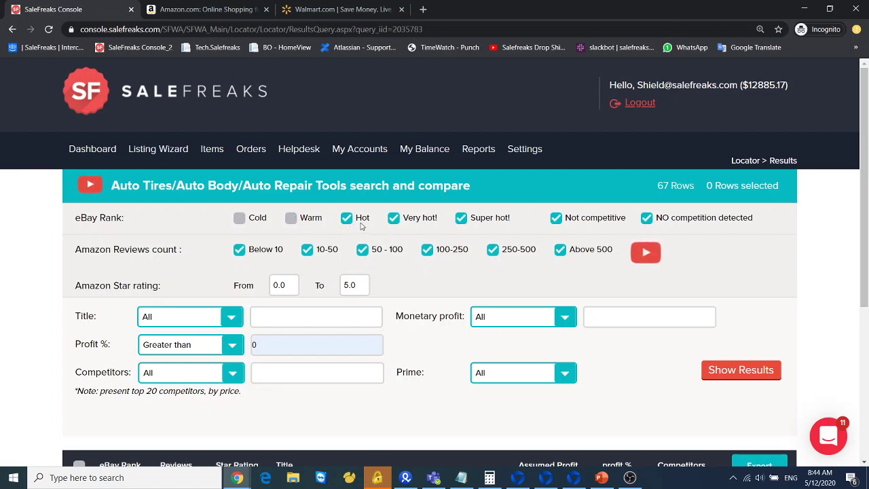
left_click(759, 374)
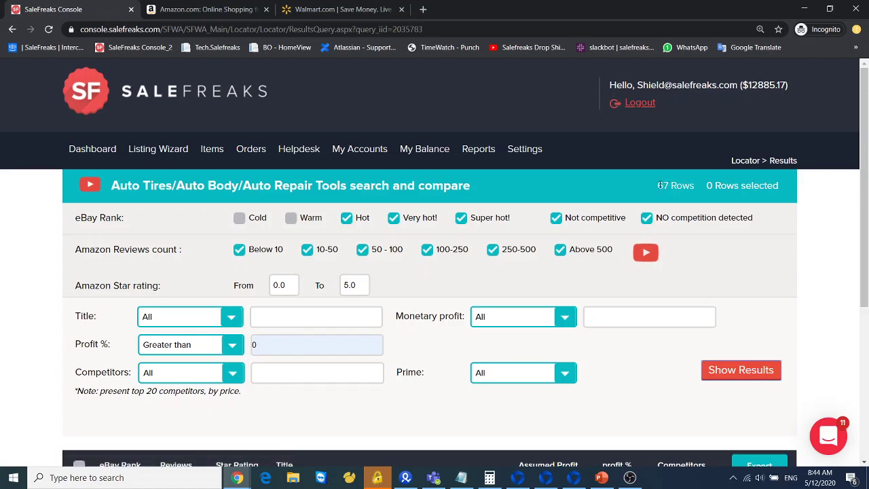
scroll(659, 185, "down", 4)
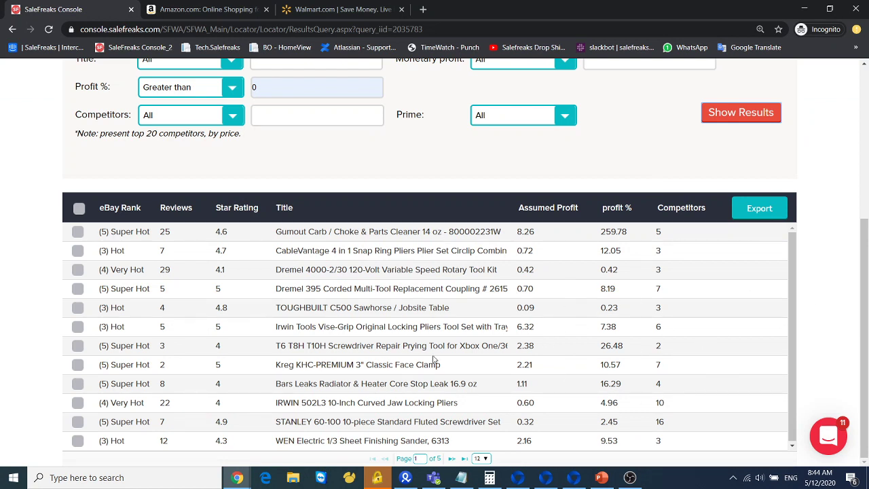
- Select all filtered products of the search-and-compare scan and export them to the Listing Generator
left_click(79, 209)
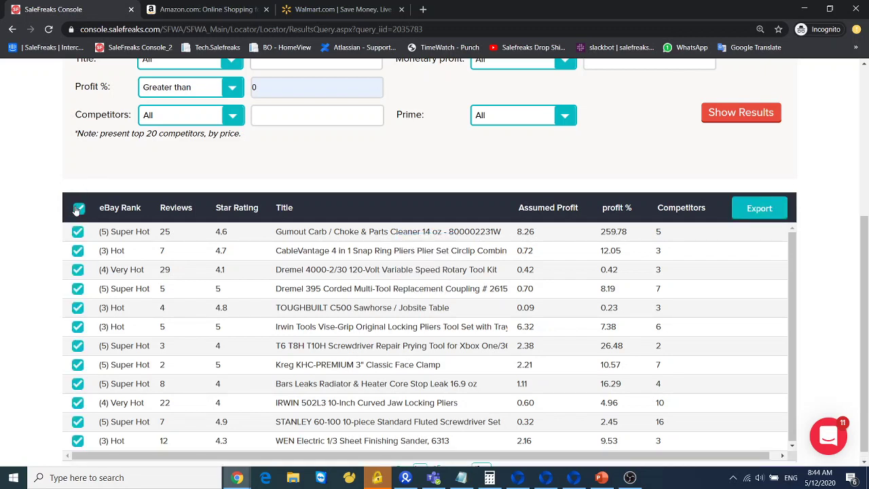
left_click(760, 211)
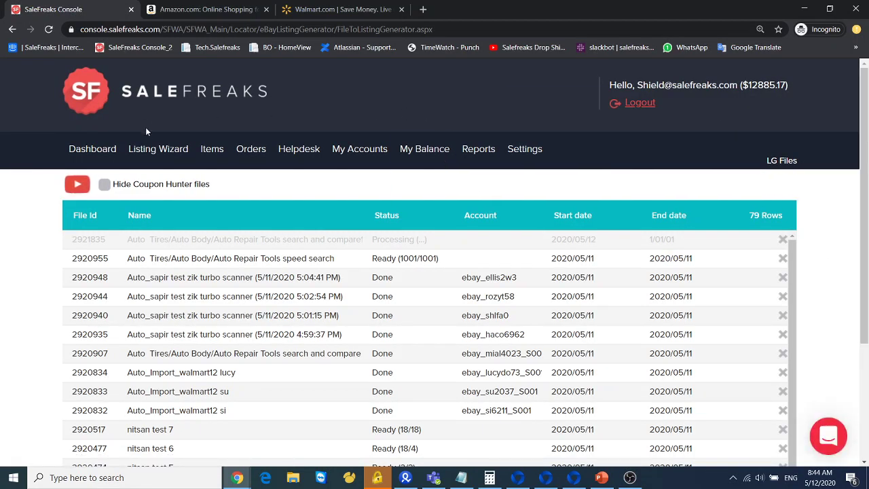
mouse_move(153, 150)
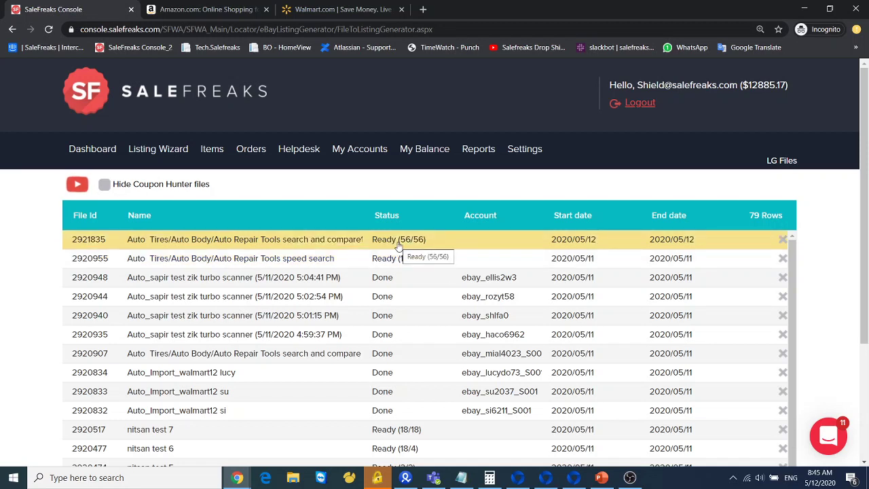
- Open the exported Auto Tires/Auto Body/Auto Repair Tools search and compare1 file and check its account setting and row count
left_click(397, 239)
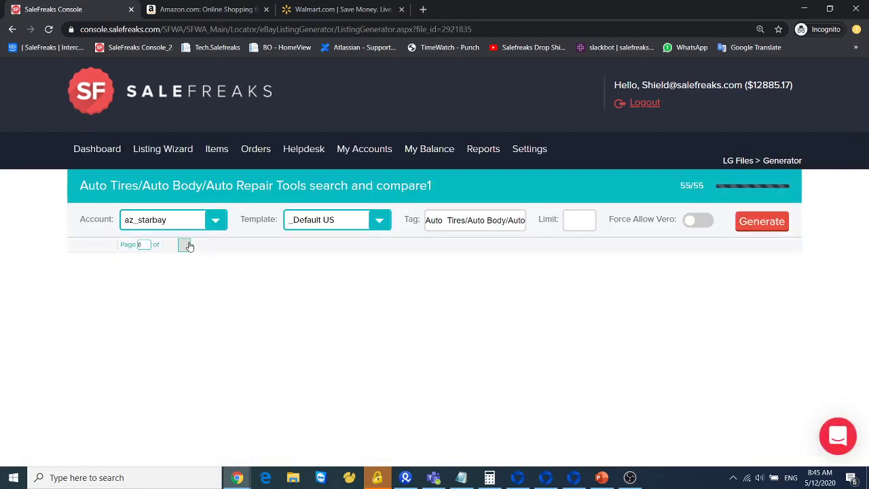
left_click(211, 220)
left_click(213, 217)
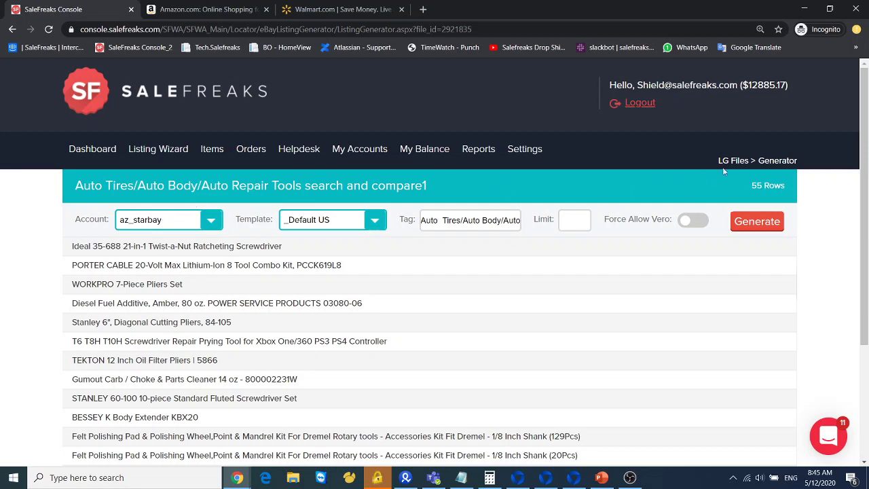
triple_click(748, 184)
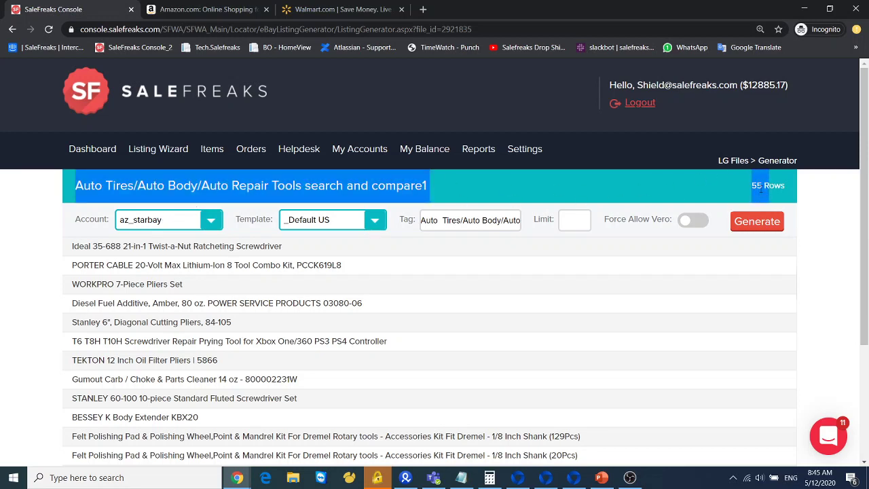
left_click(760, 190)
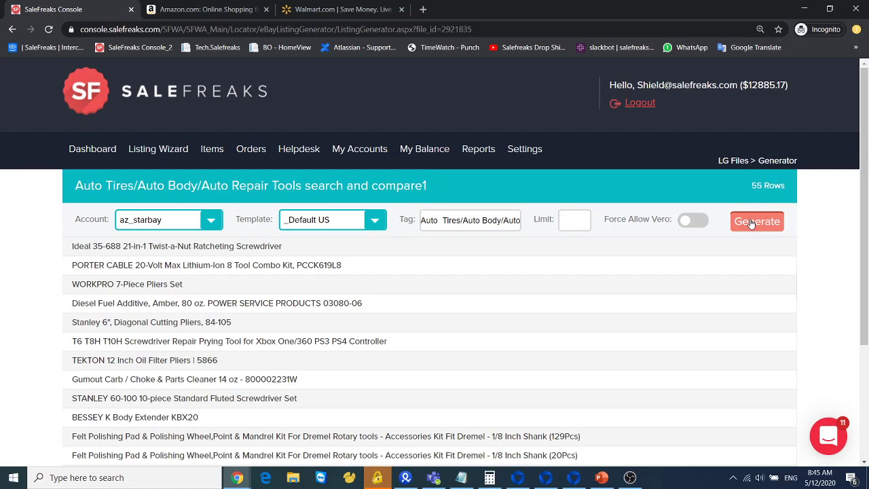
- Set the Limit for generating listings to 20 and compare it with the file's row count
left_click(577, 217)
type("20")
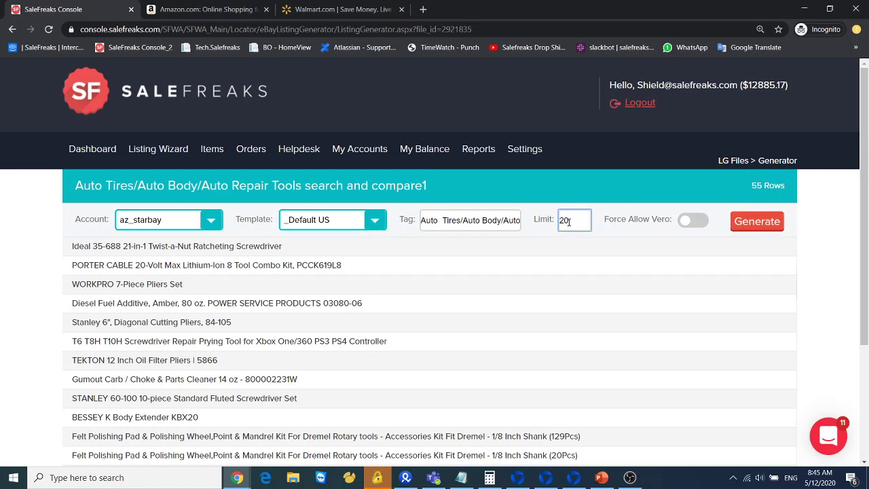
left_click(754, 186)
mouse_move(163, 148)
double_click(571, 222)
key("BackSpace")
type("20")
left_click_drag(763, 187, 748, 188)
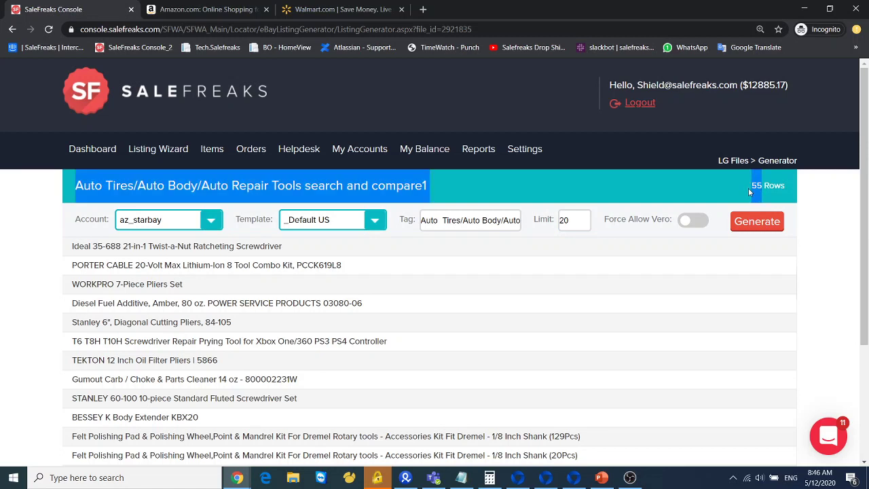
left_click(674, 190)
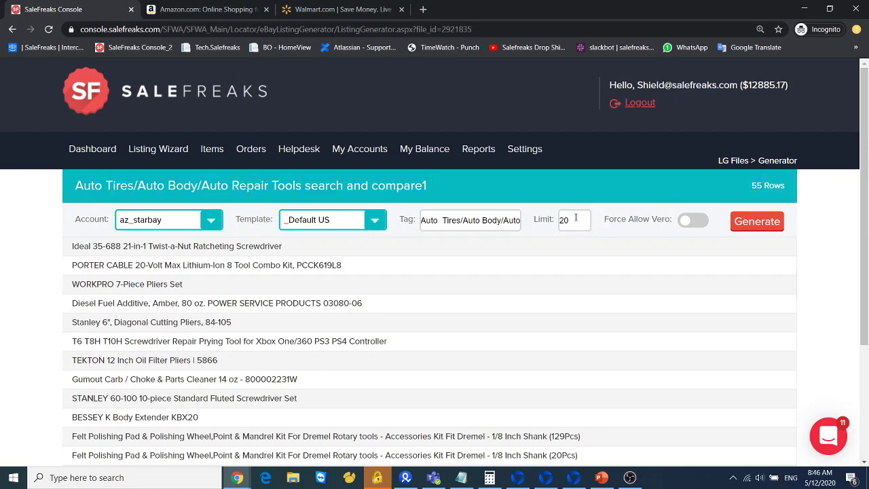
- Clear the Limit value so no listing limit applies to the file
left_click_drag(576, 217, 551, 221)
key("BackSpace")
mouse_move(749, 187)
left_mouse_down()
mouse_move(770, 190)
mouse_move(761, 191)
left_mouse_up()
left_click(761, 190)
- Return to the Locator and open the finished Auto Tires/Auto Body speed search scan started 2020/05/11 16:32:22
mouse_move(151, 162)
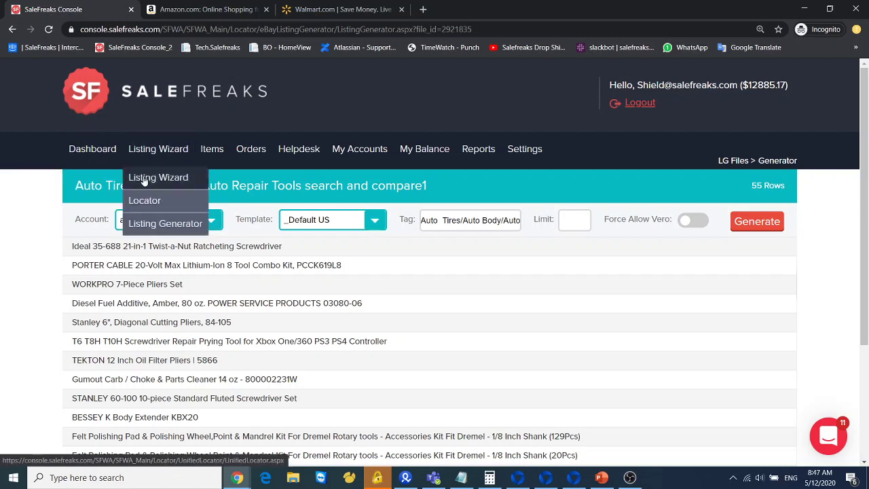
left_click(143, 199)
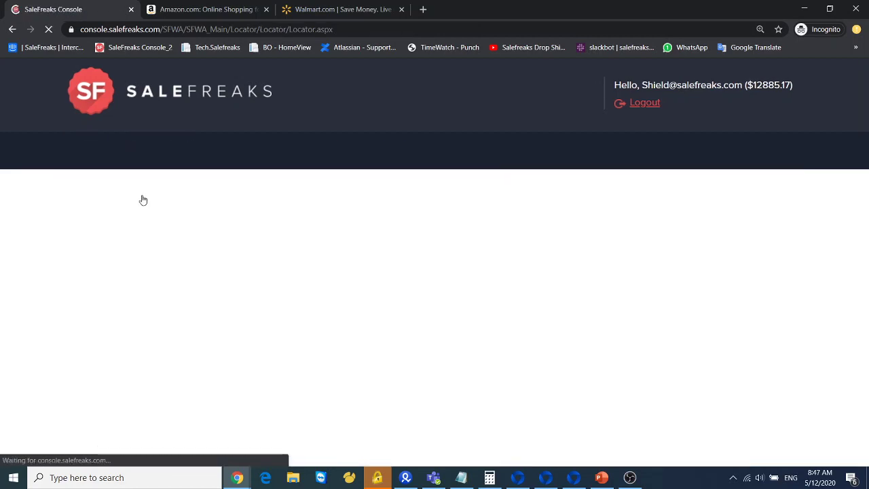
scroll(372, 312, "down", 5)
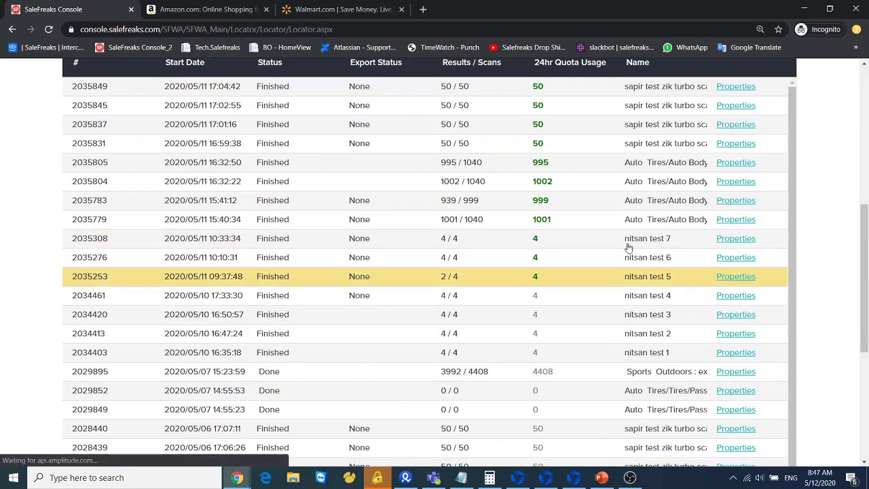
left_click(700, 184)
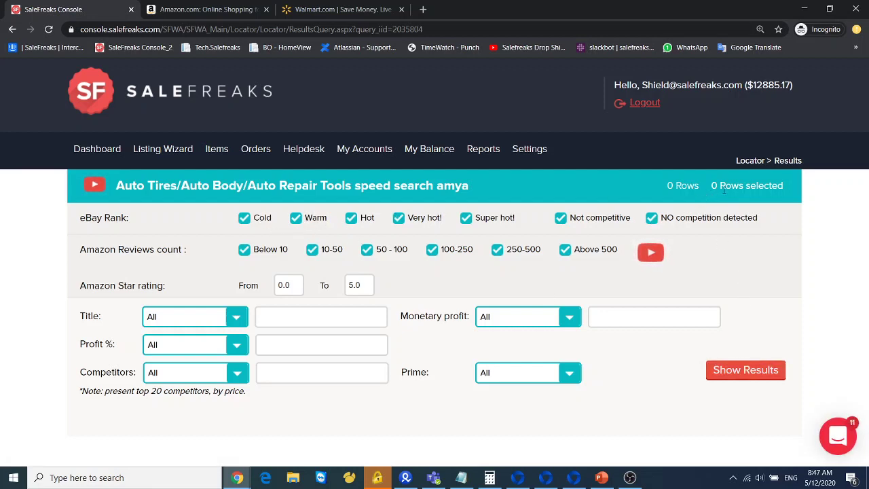
- Load the speed search results and exclude the Cold and Warm ranks from the eBay Rank filter
left_click(737, 372)
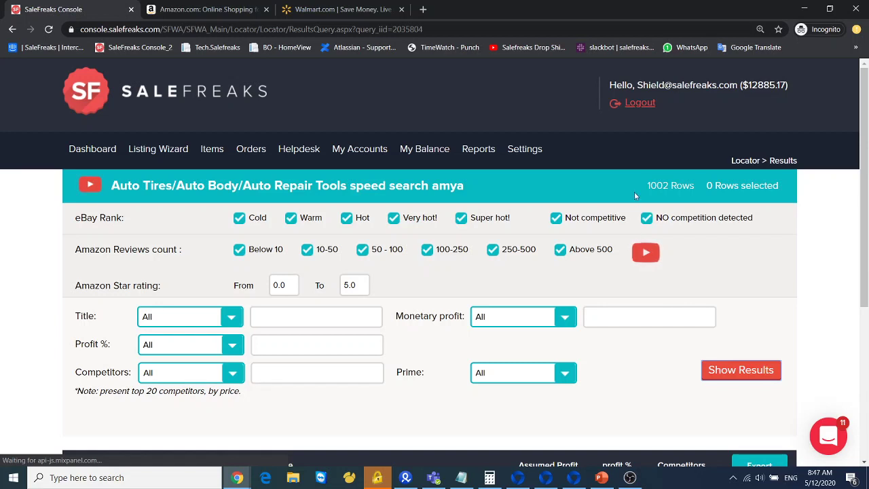
left_click(239, 218)
left_click(289, 219)
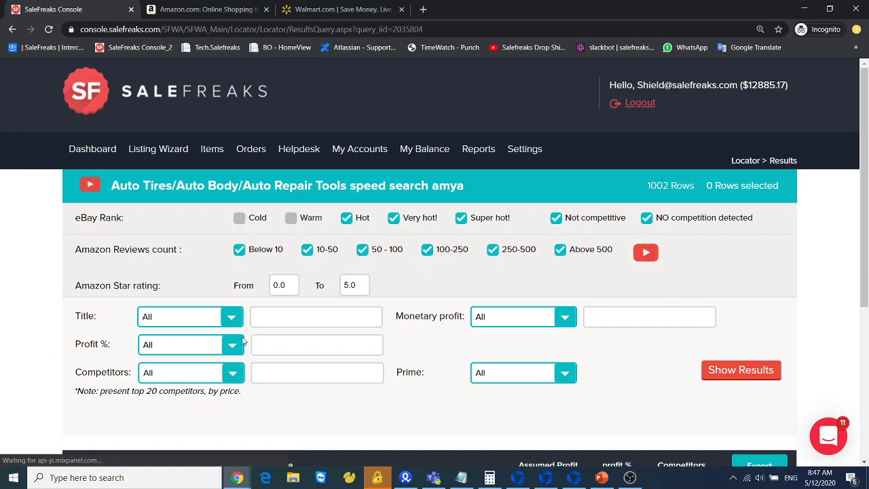
- View the comparison details of the third product in the speed search results and collapse them again
scroll(239, 341, "down", 1)
scroll(239, 341, "down", 4)
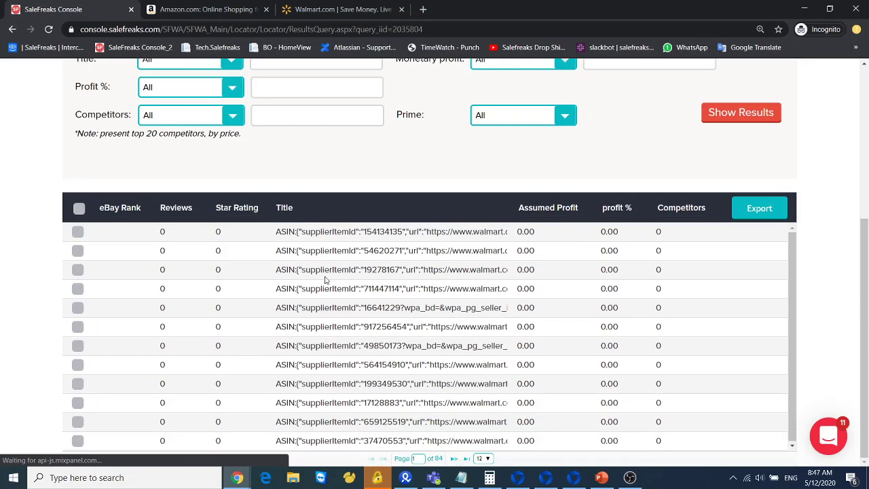
left_click_drag(325, 276, 410, 269)
left_click(371, 267)
left_click_drag(390, 310, 424, 305)
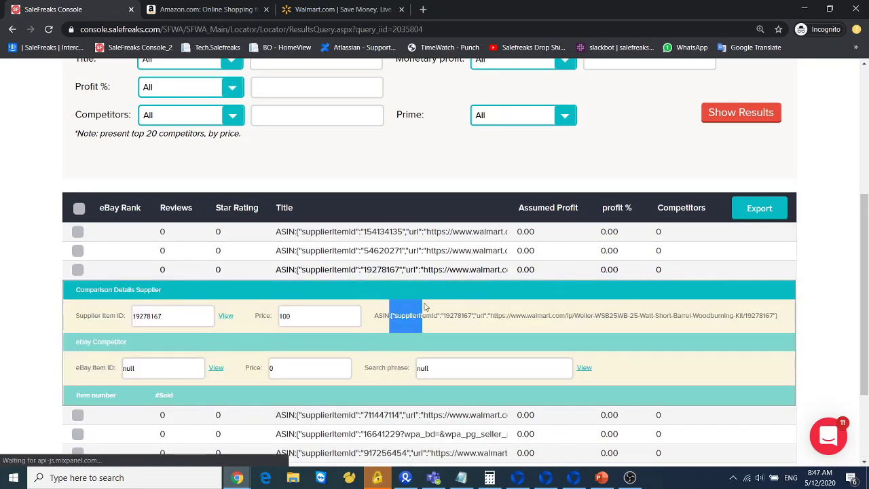
left_click(425, 270)
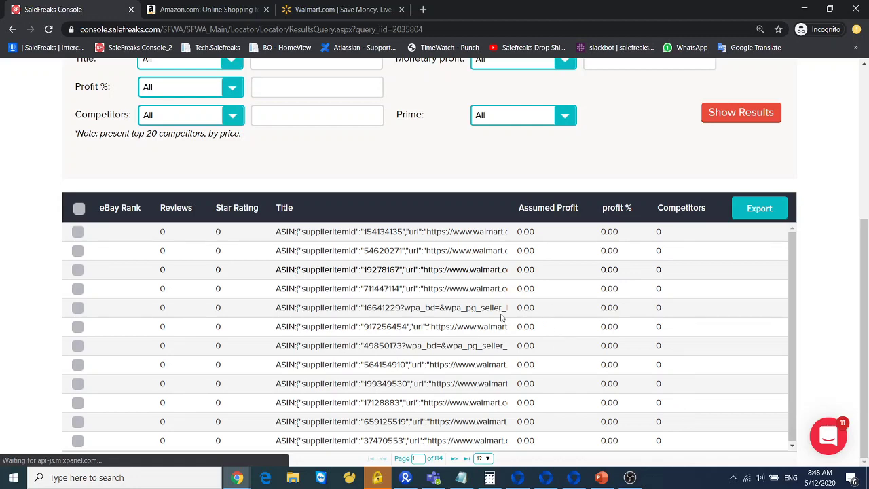
- Apply the eBay Rank filters to the speed search results and check the row count against the scan type
scroll(653, 235, "up", 5)
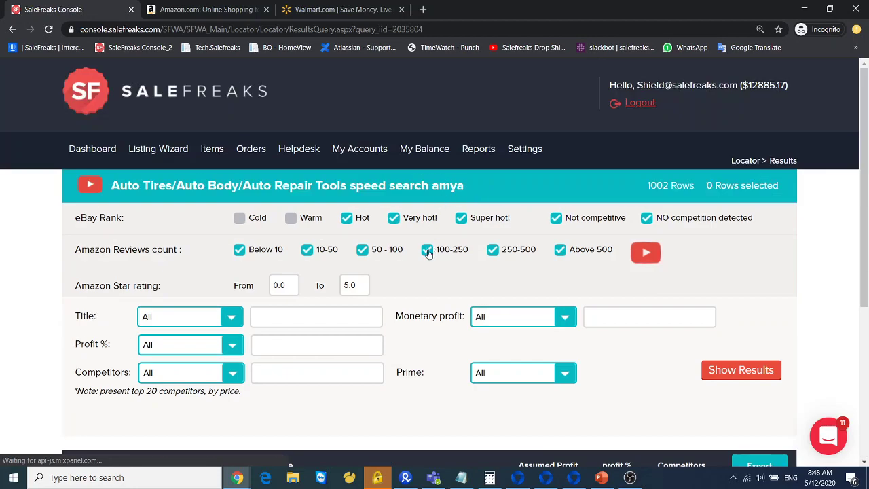
scroll(428, 253, "down", 4)
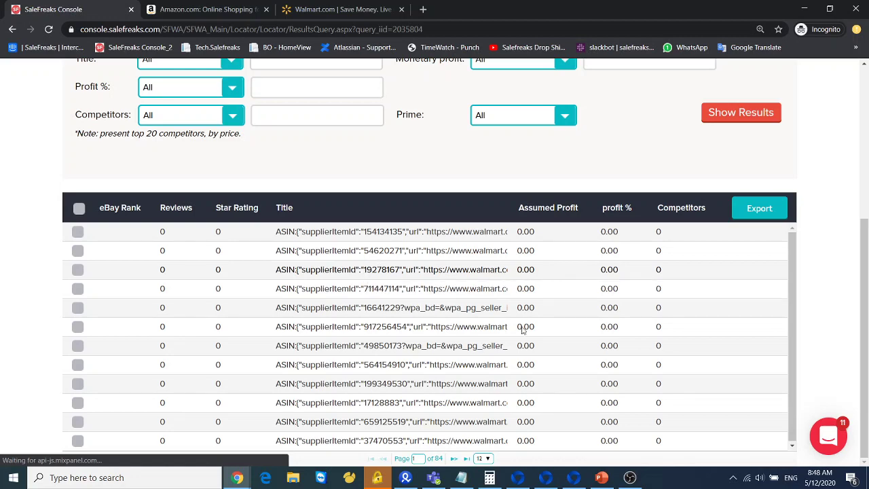
scroll(547, 283, "up", 3)
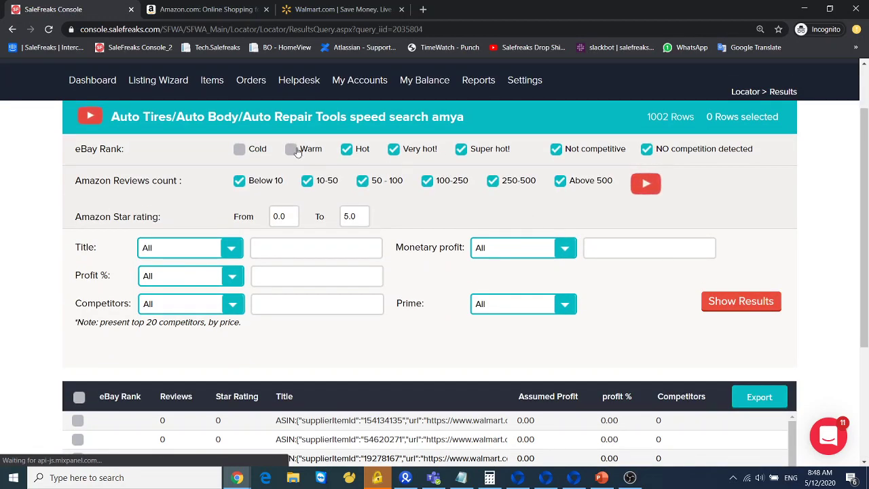
left_click(753, 309)
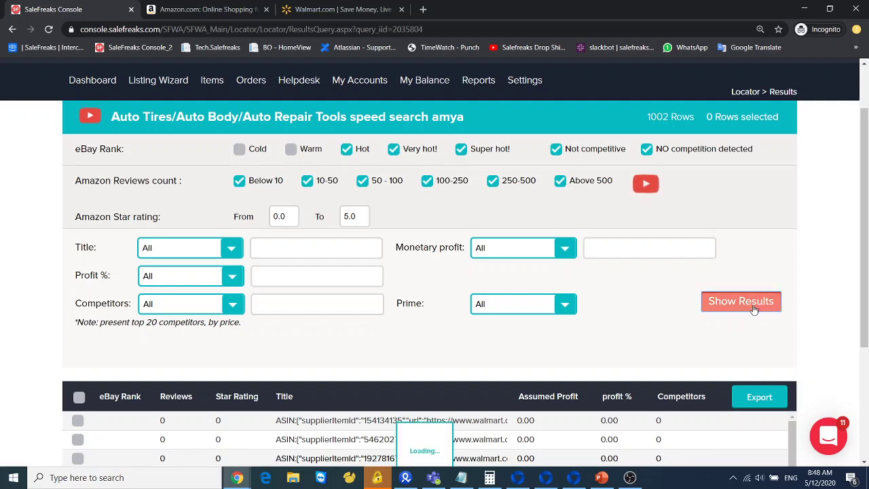
double_click(658, 117)
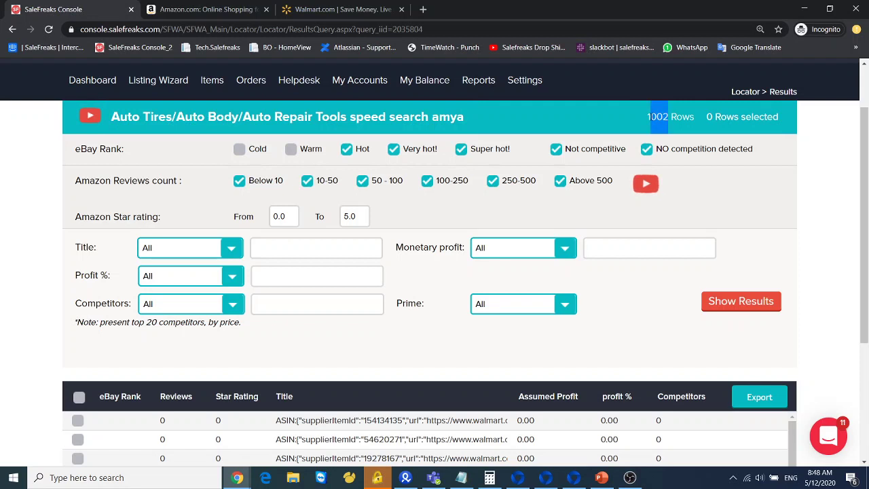
left_click(642, 122)
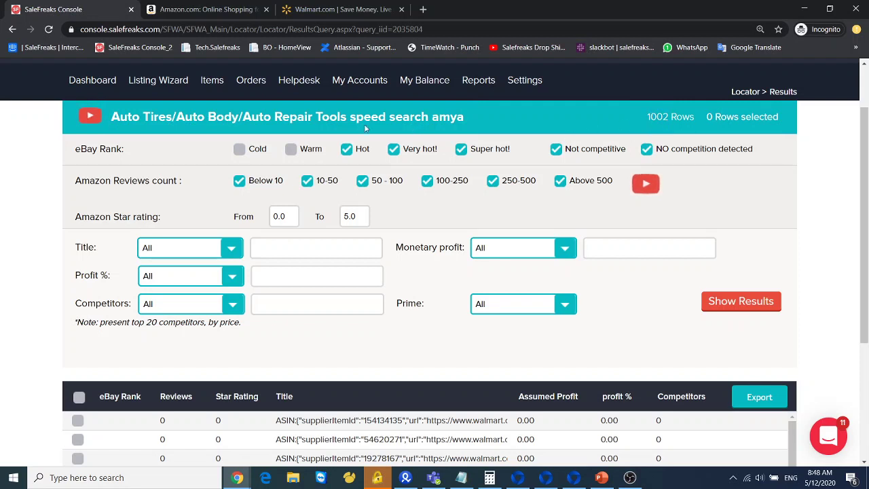
left_click_drag(351, 117, 409, 114)
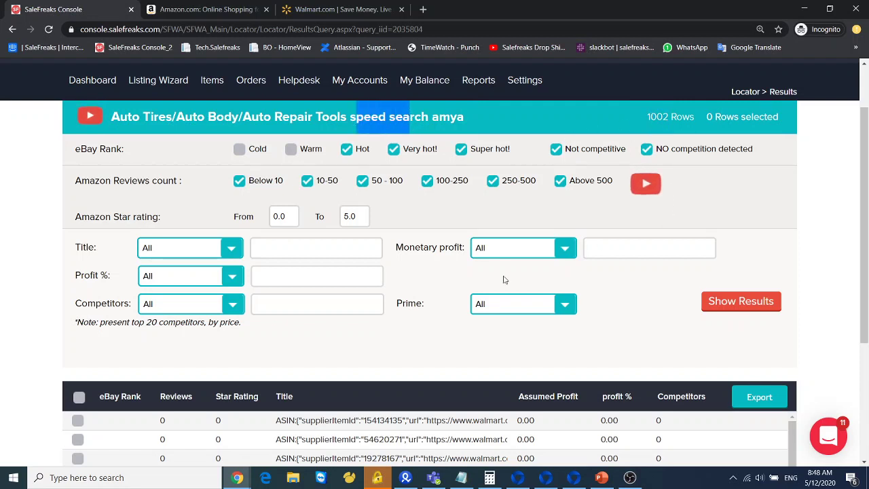
- Select all rows of the filtered speed search results for export
left_click(78, 401)
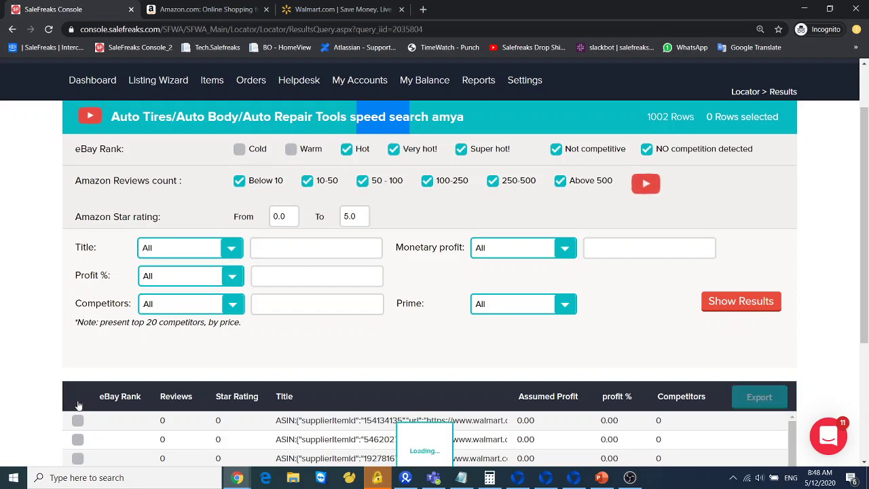
scroll(441, 345, "down", 3)
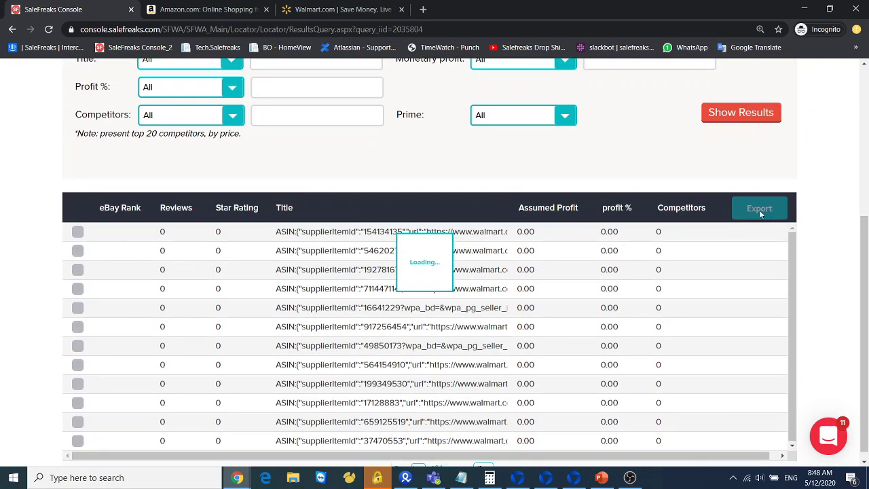
scroll(771, 211, "up", 3)
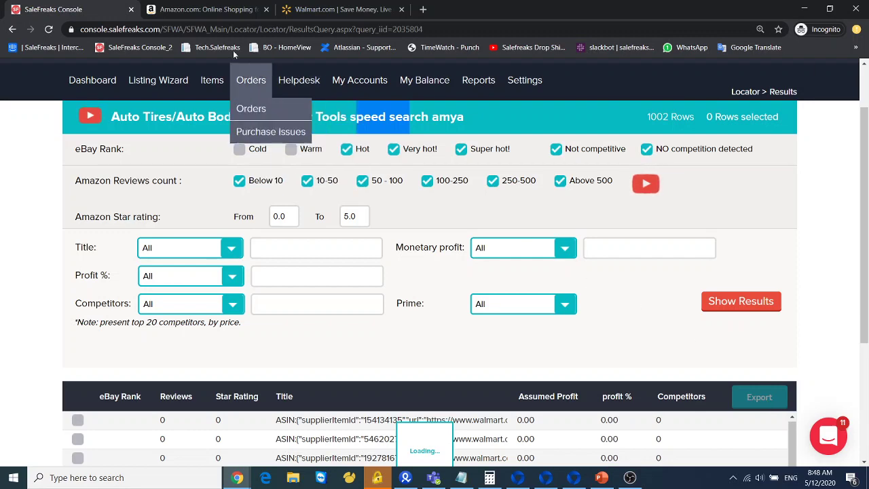
- Open the "Auto Tires/Auto Body/Auto Repair Tools search and compare1" file in the Listing Generator, check its items, and return to the file list
mouse_move(152, 124)
left_click(161, 155)
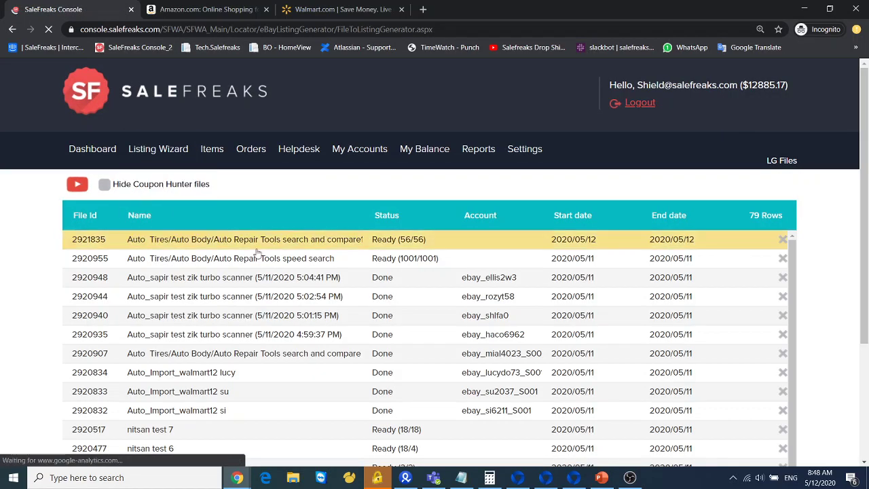
left_click(378, 241)
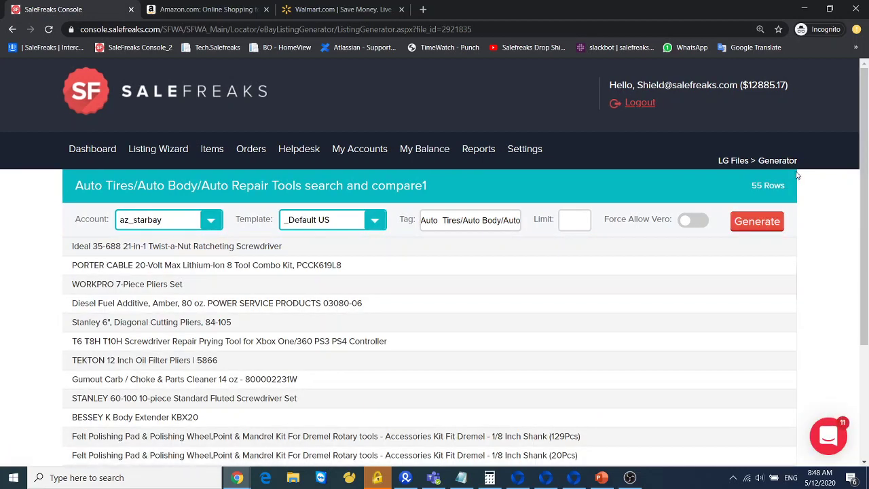
left_click(12, 29)
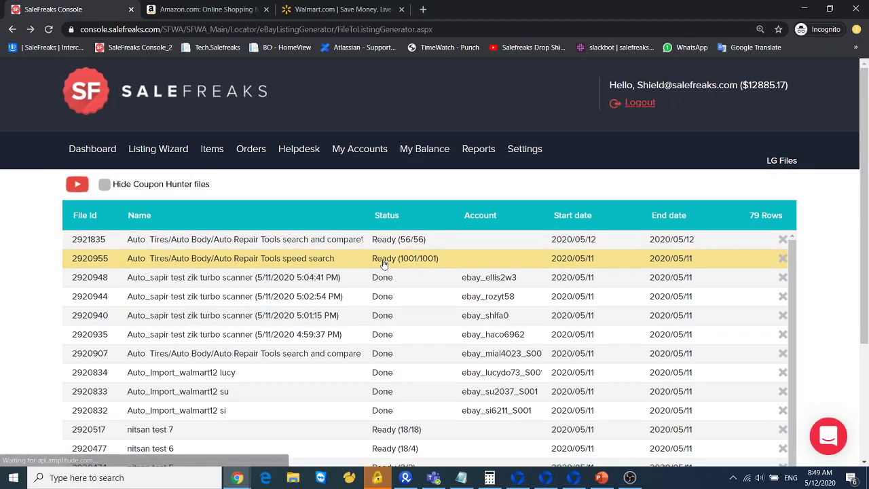
- Open the "Auto Tires/Auto Body/Auto Repair Tools speed search" file in the Listing Generator and check its row count
left_click(341, 262)
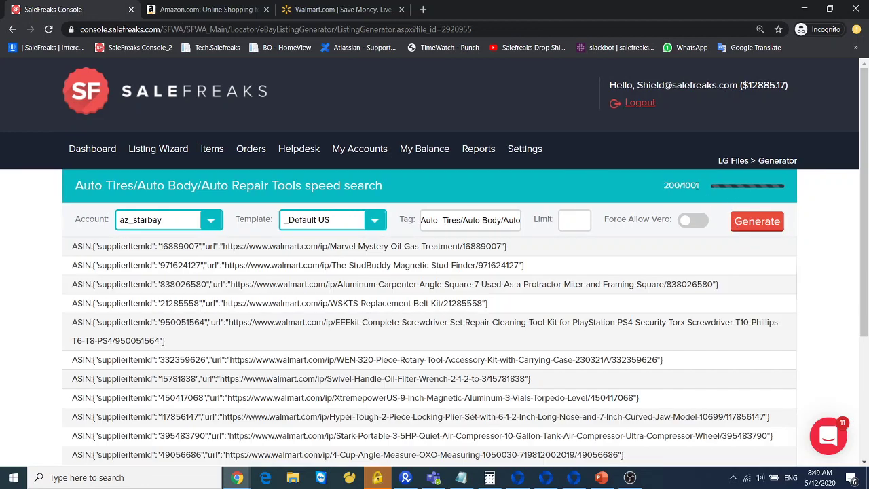
left_click_drag(699, 185, 758, 193)
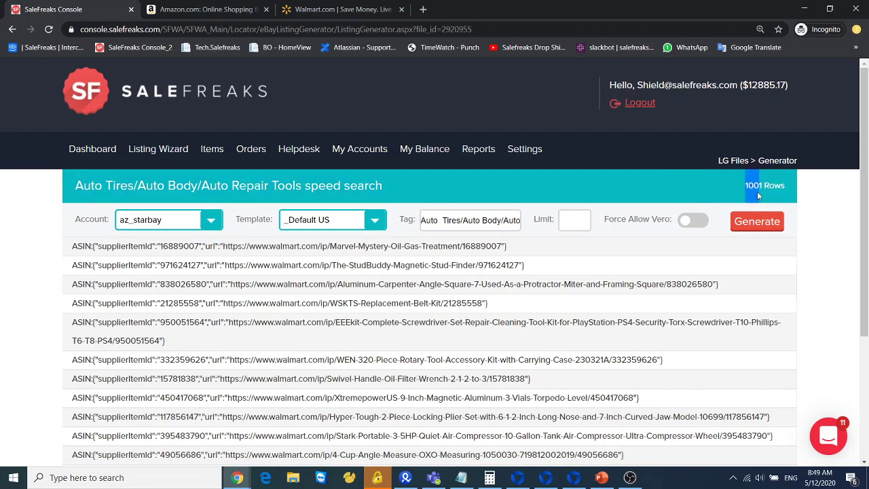
left_click(840, 241)
- Set the speed search file's listing limit to 50 and compare it with the file's total rows
left_click(576, 220)
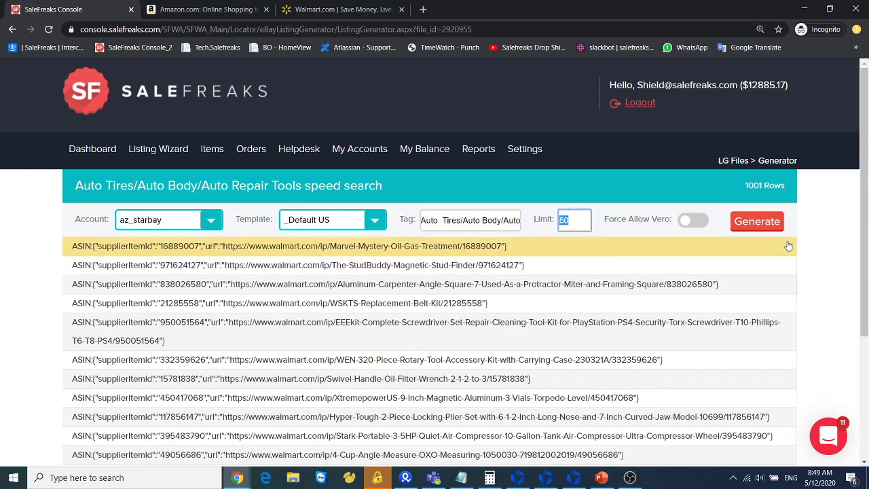
left_click_drag(739, 184, 761, 182)
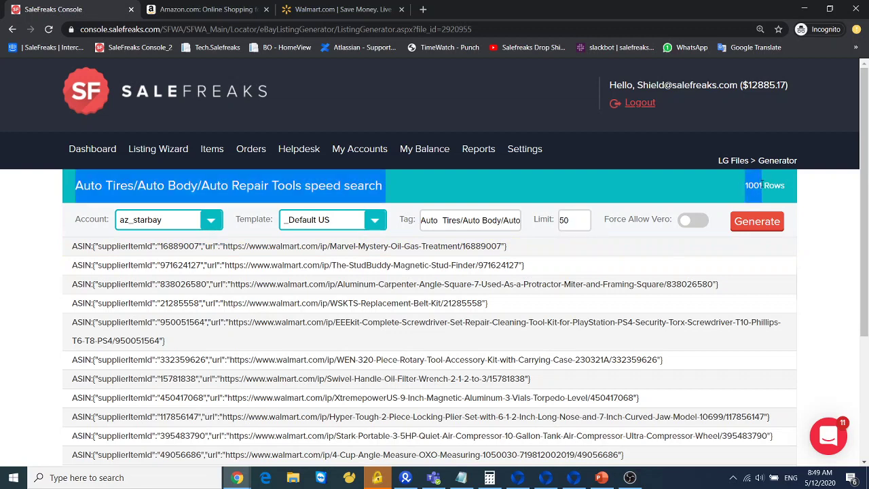
left_click(823, 186)
double_click(577, 220)
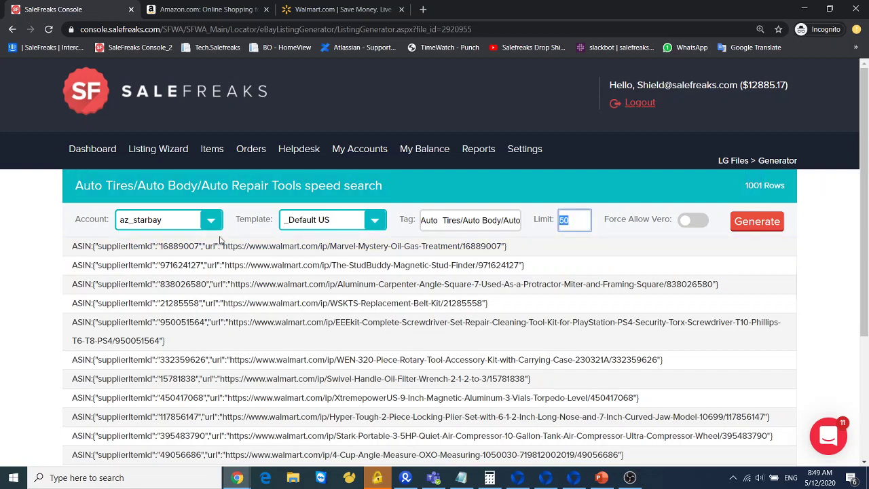
- Reopen the speed search file from the Listing Generator file list and enter a limit of 50
mouse_move(139, 153)
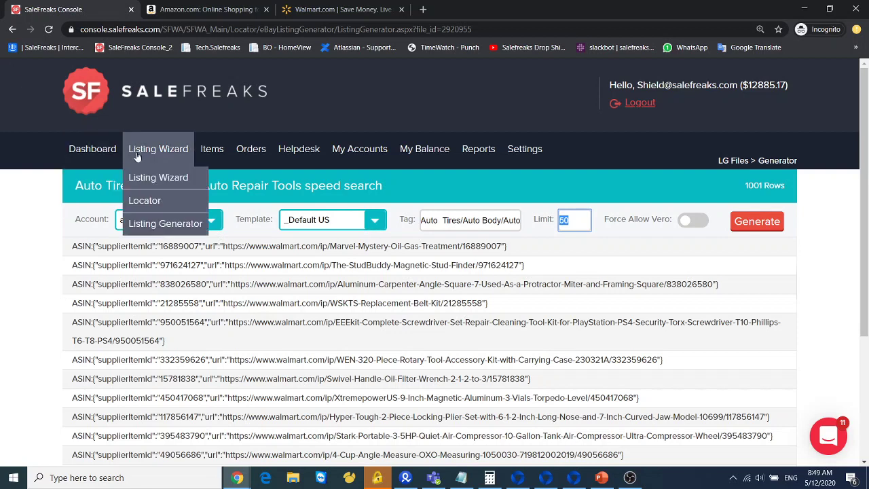
left_click(155, 224)
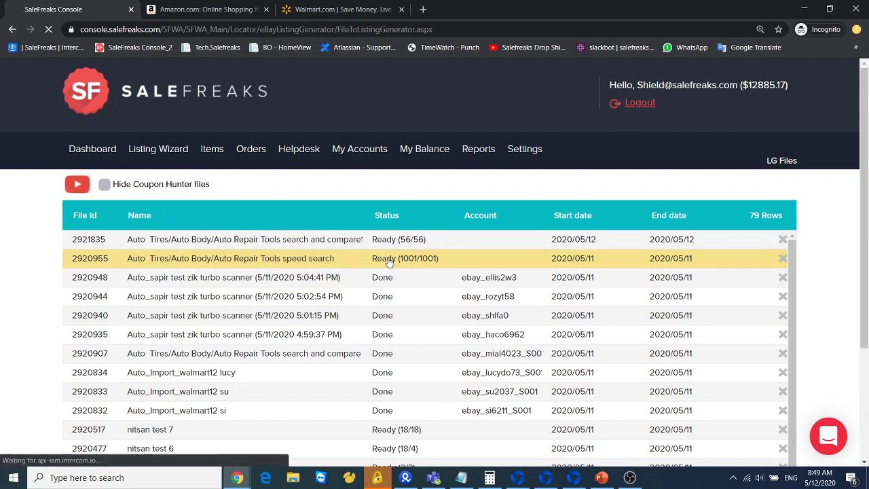
left_click(391, 262)
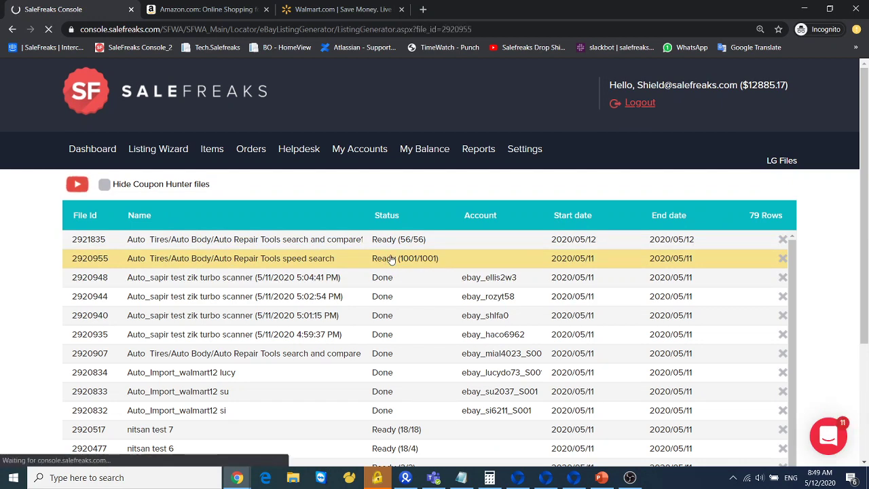
left_click(570, 219)
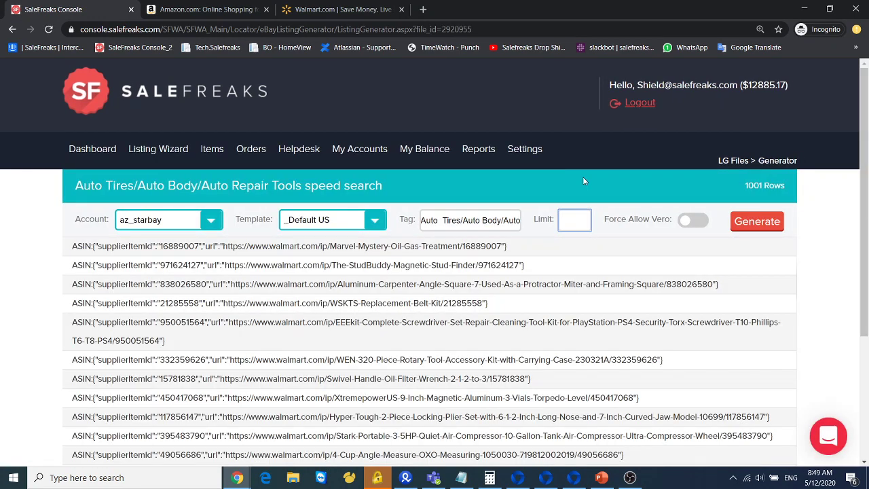
type("50")
left_click_drag(571, 218, 557, 222)
- Open the report of the completed search and compare file assigned to an eBay account and expand its Failed breakdown
left_click(12, 29)
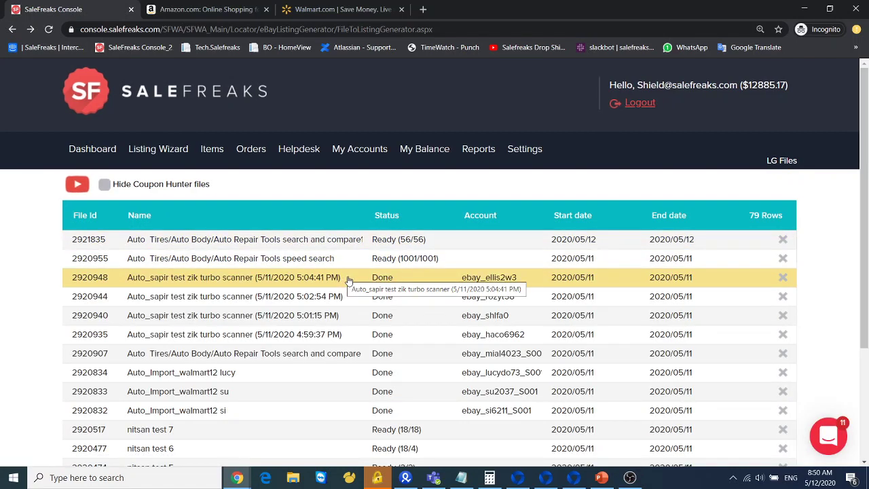
left_click(342, 356)
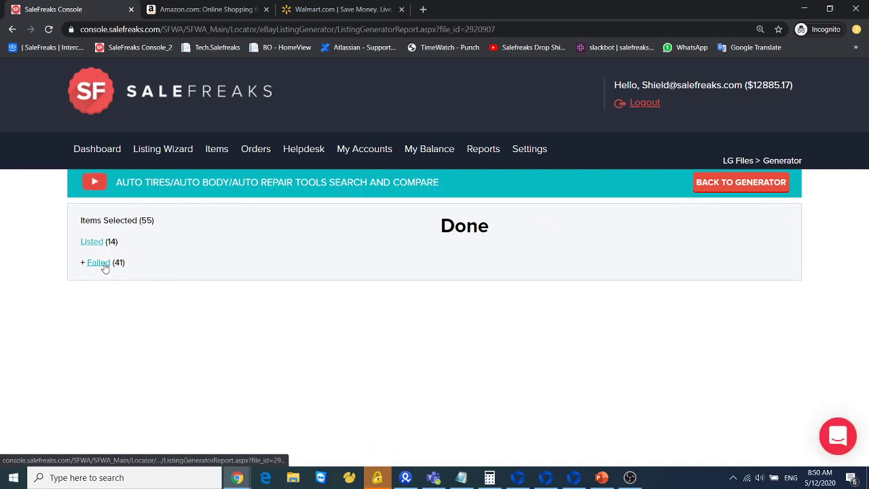
left_click(102, 265)
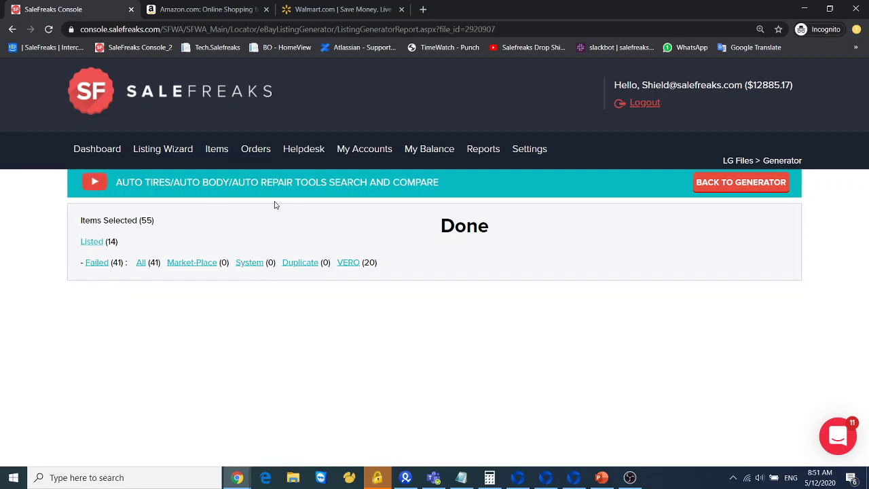
- Open the Locator and review the scan setup fields and the list of finished scans with their results and quota usage
mouse_move(168, 150)
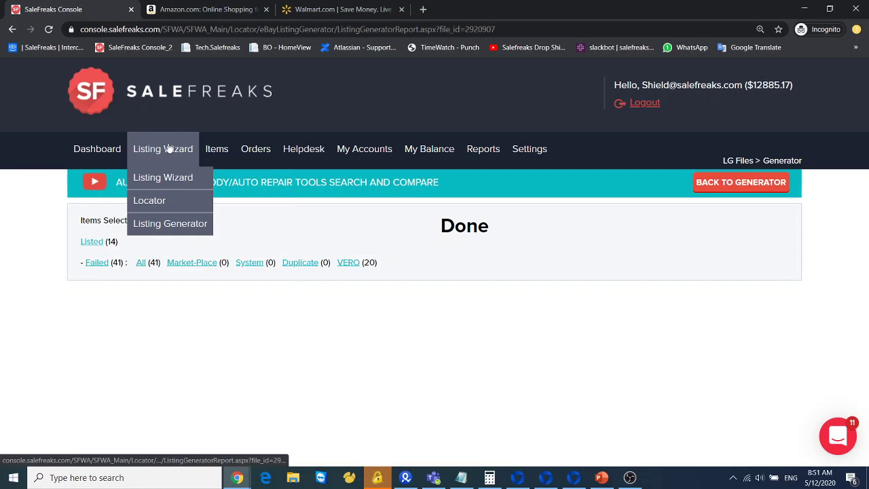
left_click(167, 201)
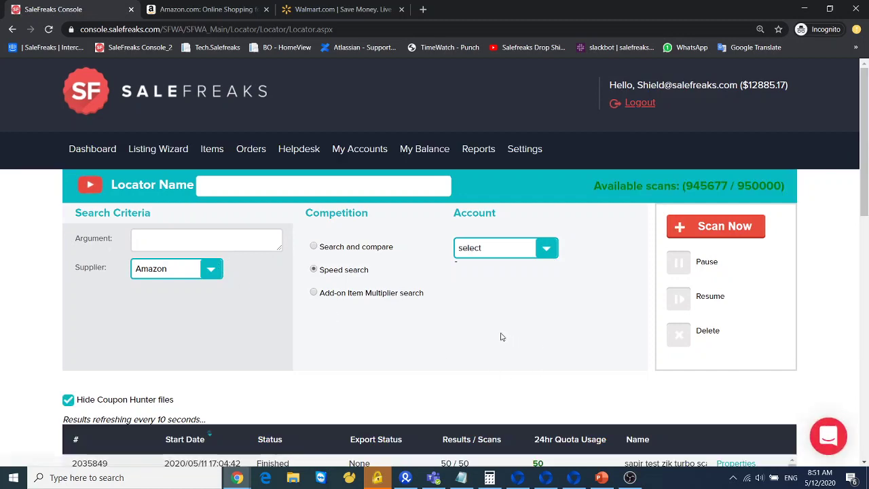
scroll(499, 335, "down", 3)
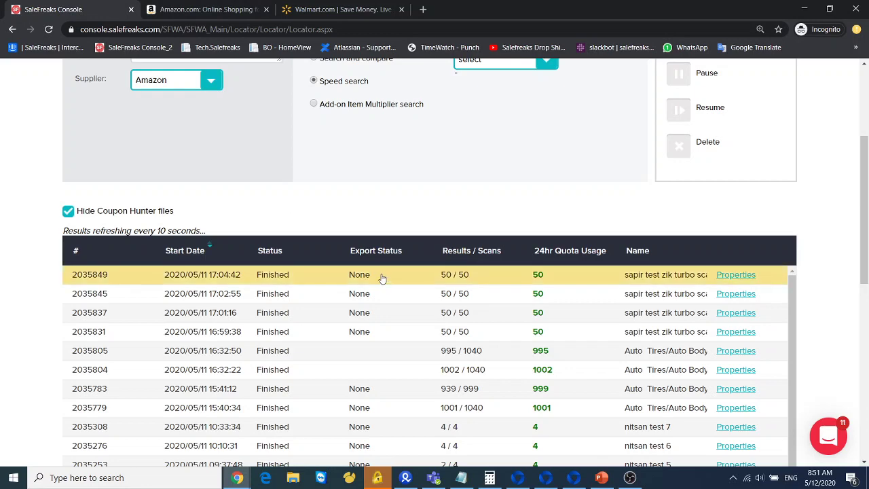
scroll(383, 275, "up", 3)
scroll(224, 244, "down", 3)
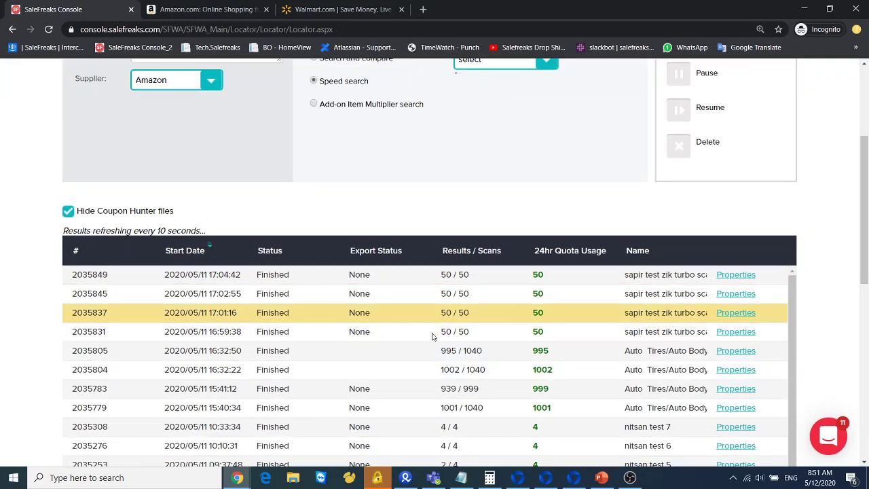
scroll(277, 205, "up", 3)
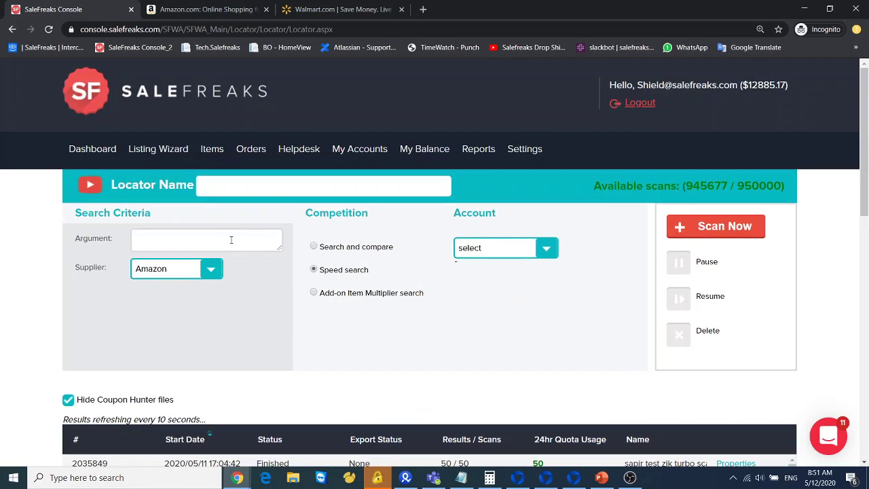
left_click(231, 240)
scroll(317, 194, "down", 5)
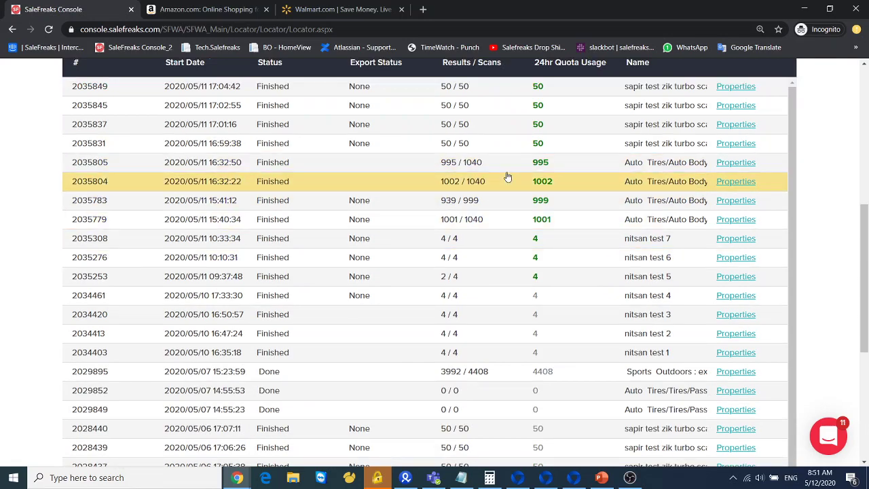
scroll(414, 161, "up", 3)
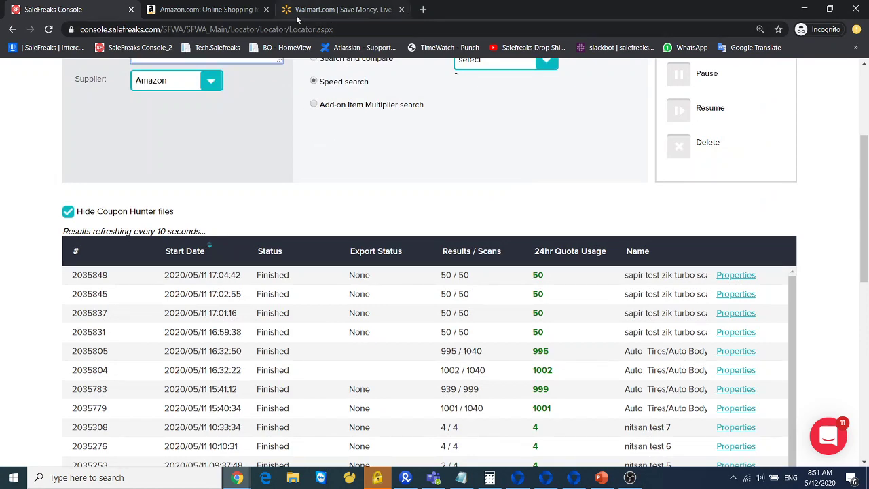
- Switch to the Amazon site and browse the Arts & Crafts department with an empty search term
left_click(213, 8)
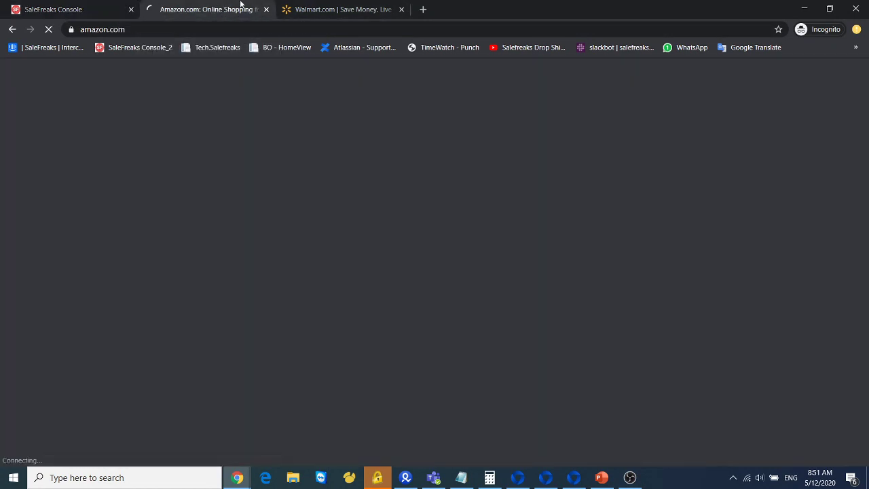
key("ctrl+Tab")
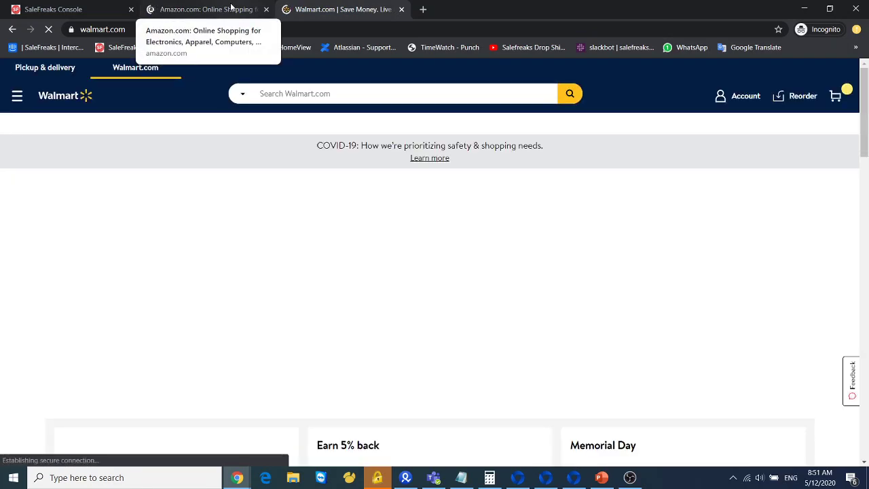
left_click(231, 8)
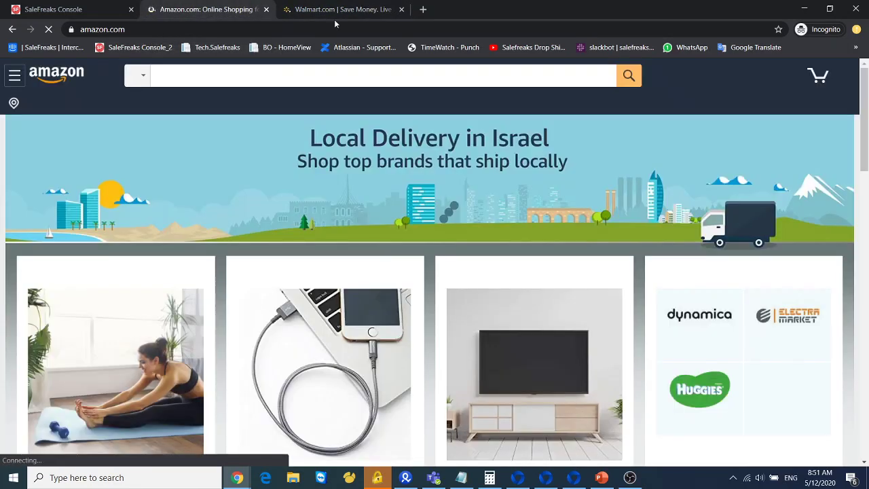
left_click(136, 76)
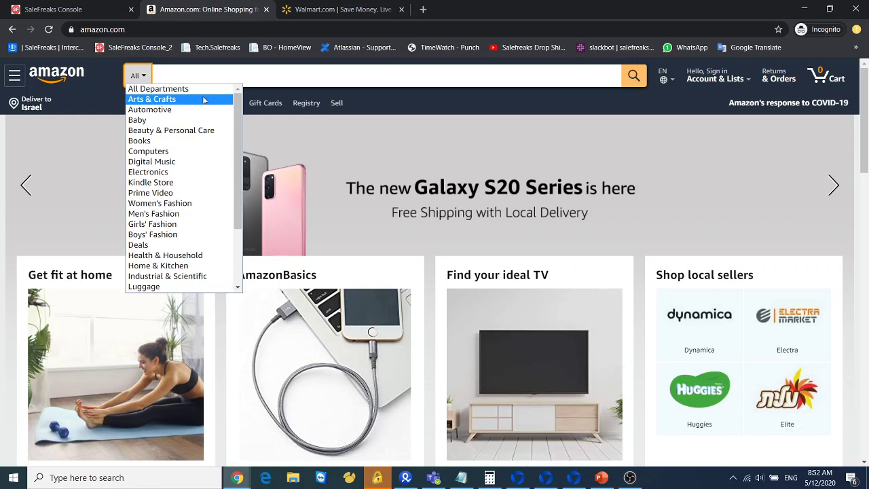
left_click(203, 100)
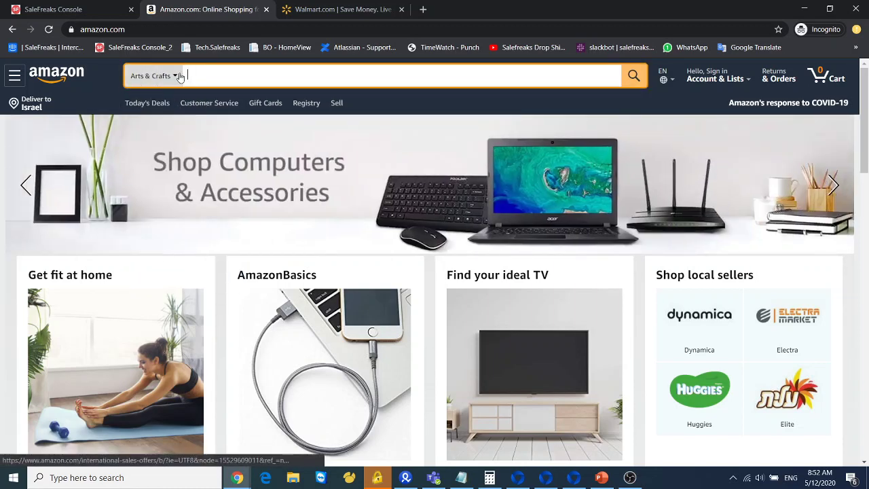
left_click(635, 77)
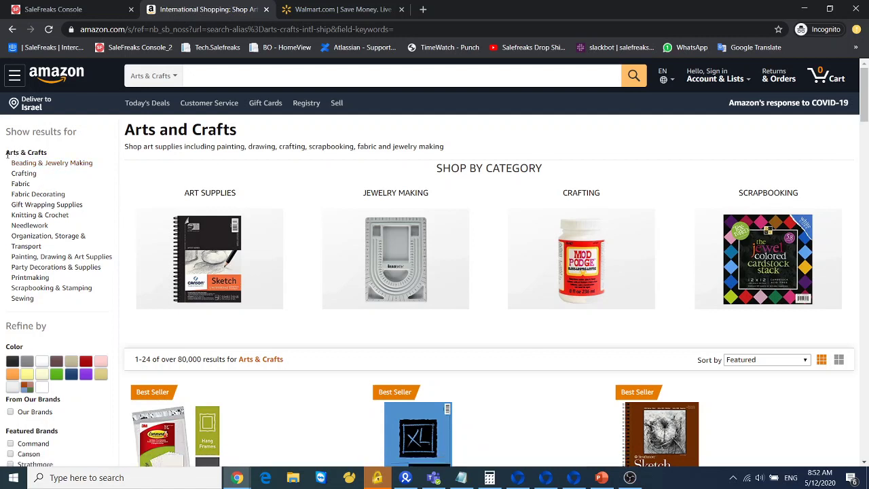
- Open the Beading & Jewelry Making subcategory of Arts & Crafts in a separate tab and examine its department tree
left_click_drag(7, 153, 41, 152)
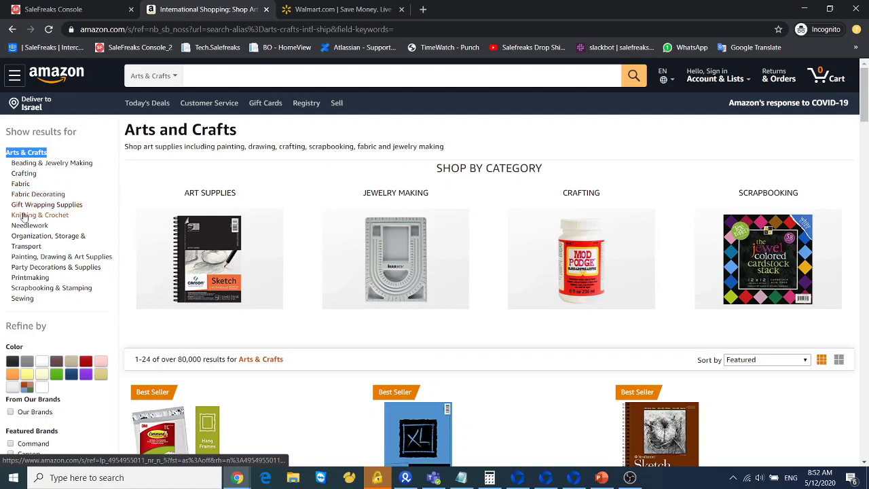
right_click(31, 167)
left_click(70, 173)
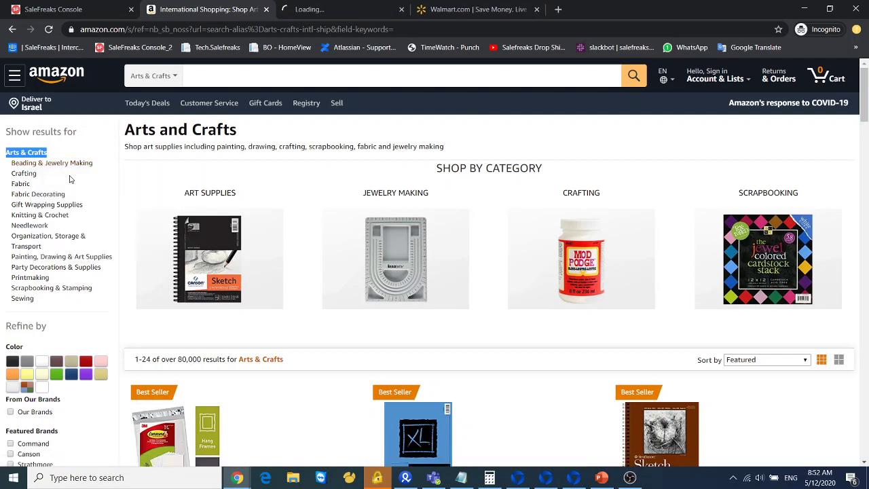
left_click(313, 8)
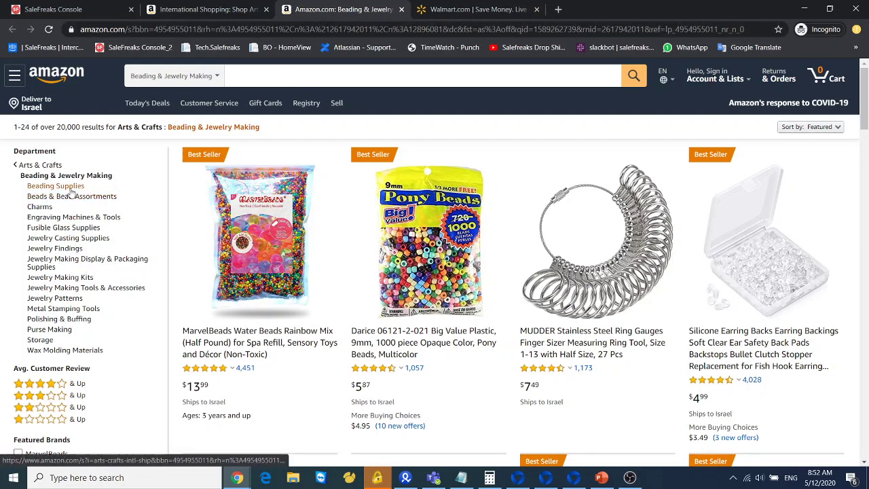
left_click_drag(21, 176, 77, 107)
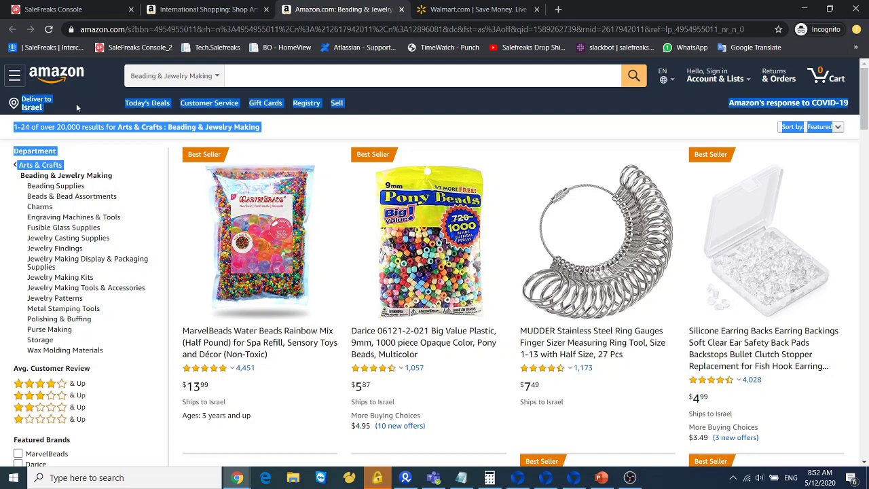
- Open the Beading Supplies subcategory of Beading & Jewelry Making in a separate tab and bring up its results
left_click(114, 163)
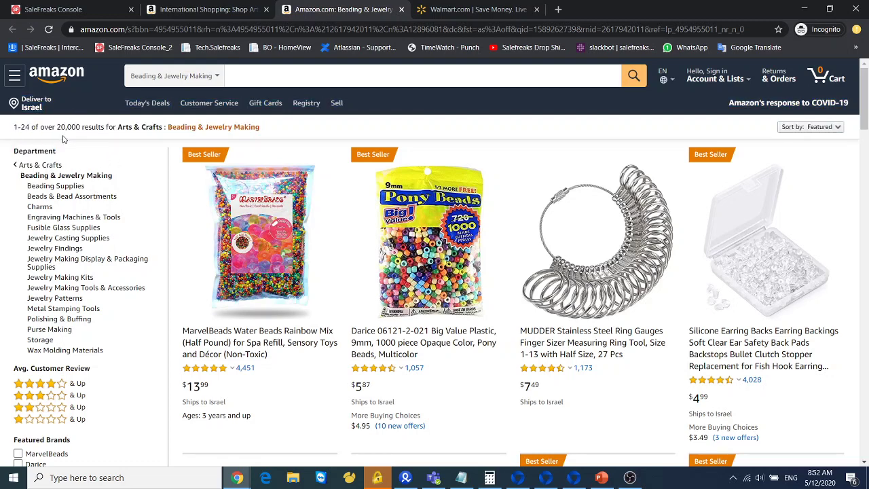
right_click(47, 186)
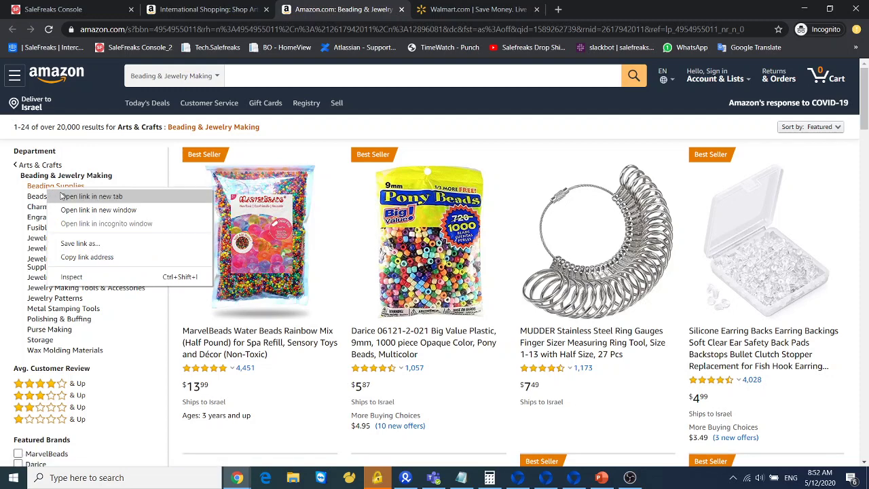
left_click(61, 195)
left_click(450, 10)
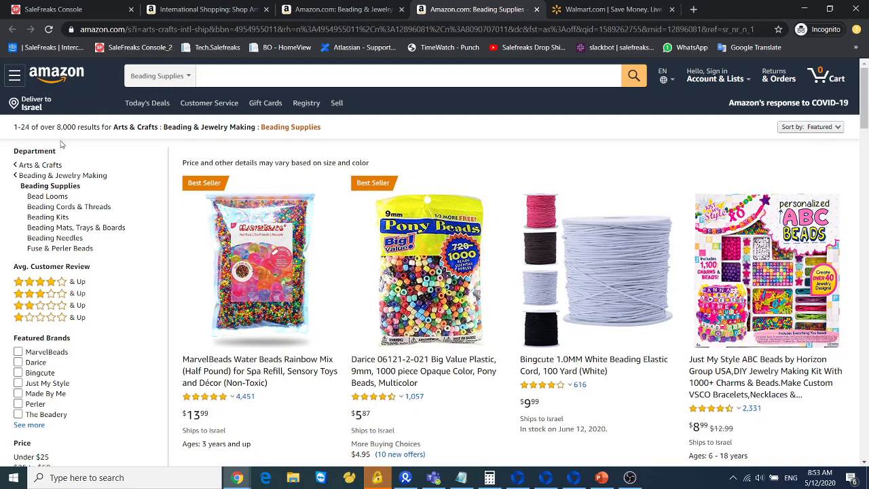
left_click(82, 139)
- Copy the web address of the Beading Supplies page into the SaleFreaks Locator's Argument field
left_click(231, 31)
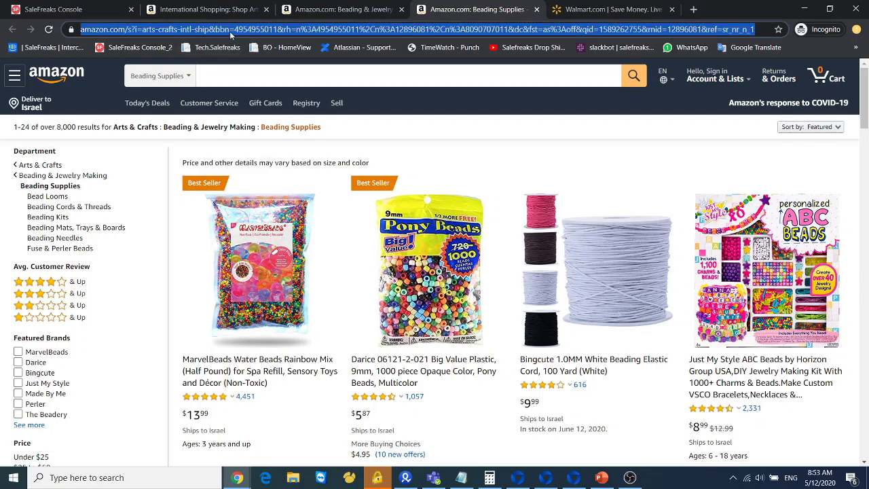
left_click(84, 7)
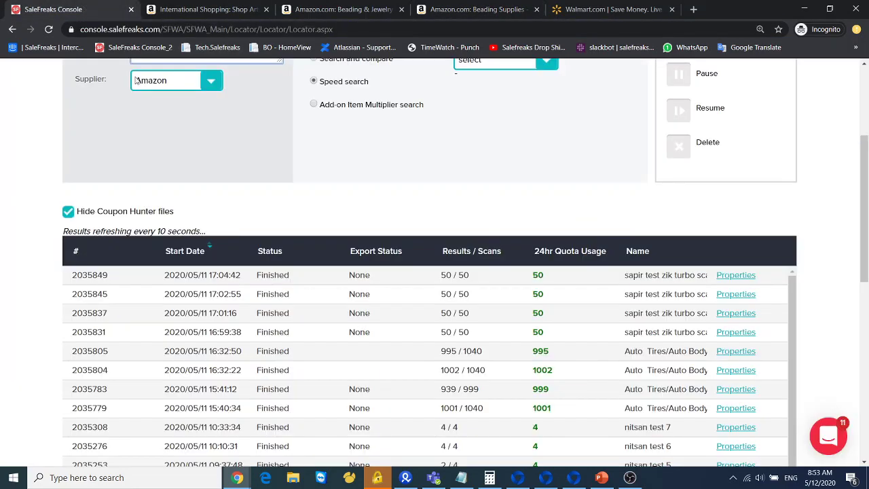
scroll(170, 163, "up", 4)
left_click(209, 241)
key("ctrl+v")
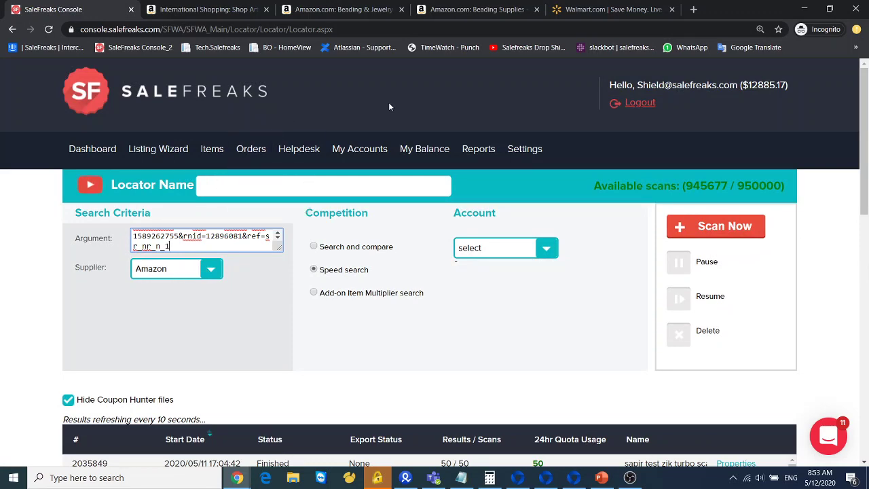
- Copy the category path "Arts & Crafts : Beading & Jewelry Making : Beading Supplies" from the Amazon page into the Locator Name
left_click(485, 9)
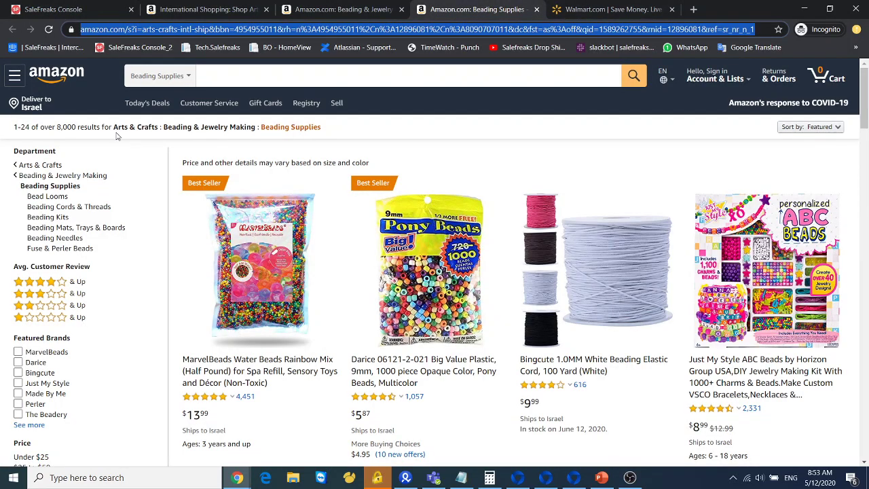
left_click_drag(112, 127, 340, 130)
key("ctrl+c")
left_click(97, 11)
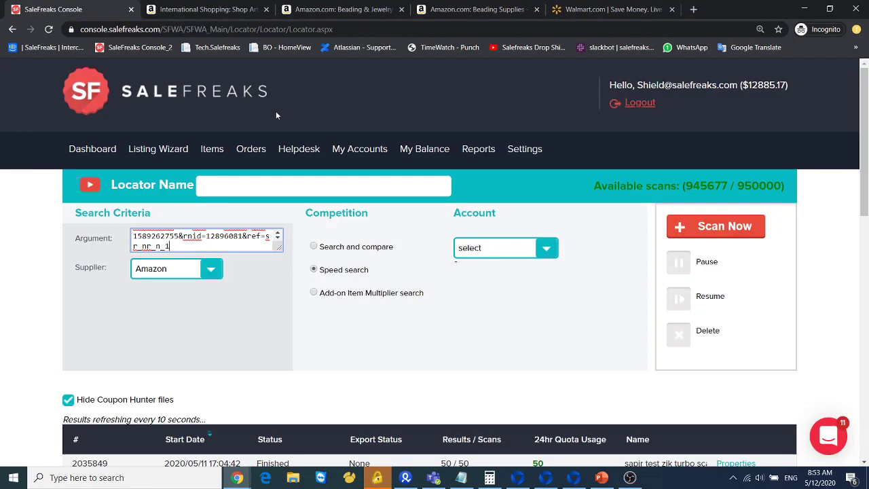
left_click(393, 185)
key("ctrl+v")
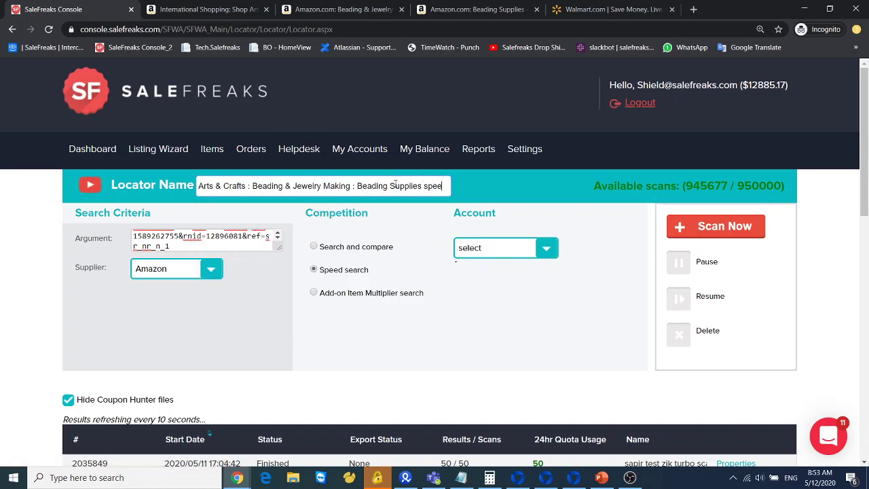
- Append "search nd compare" to the category path in the Locator Name
type("speed search")
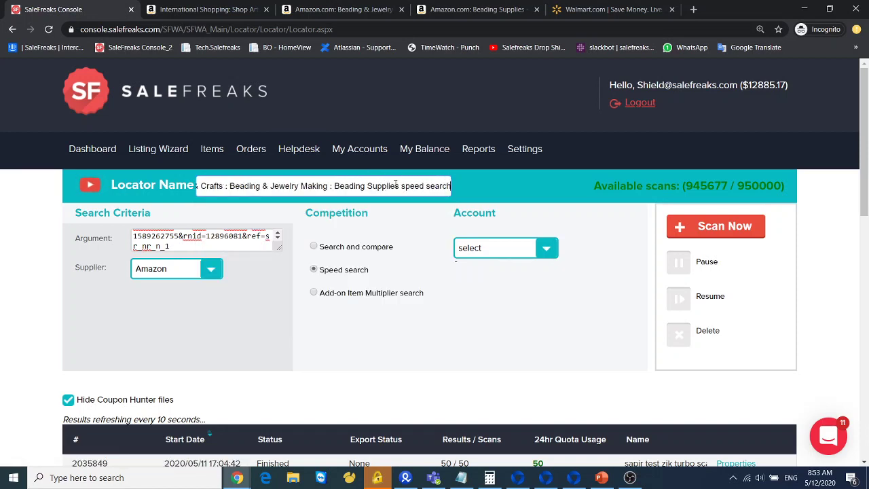
key("BackSpace")
key("BackSpace")
key("BackSpace")
key("BackSpace")
key("BackSpace")
key("BackSpace")
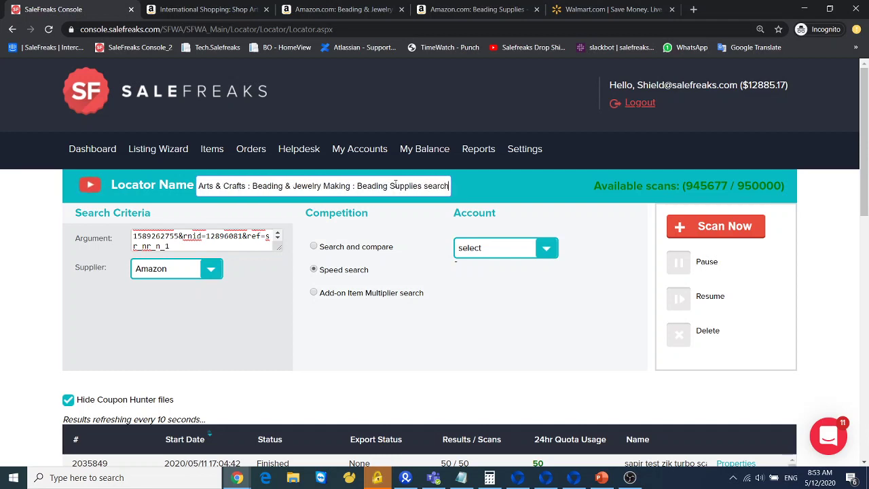
type("nd comp")
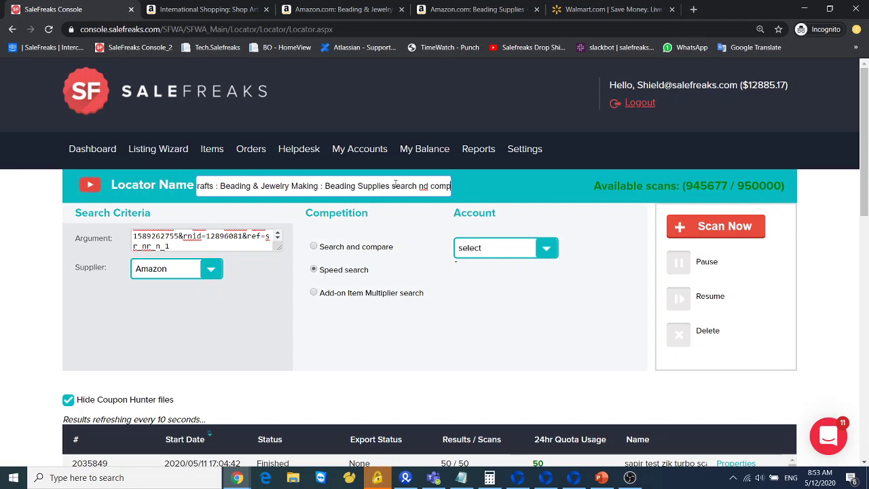
type("are")
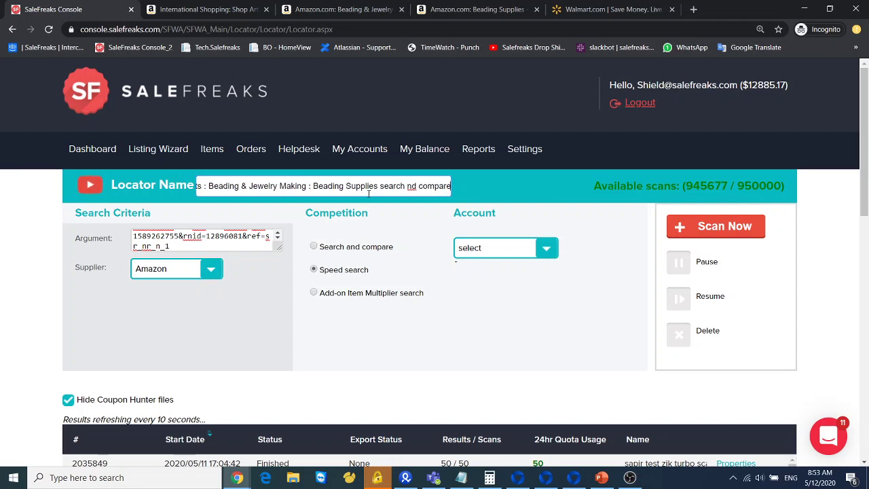
left_click_drag(390, 184, 429, 181)
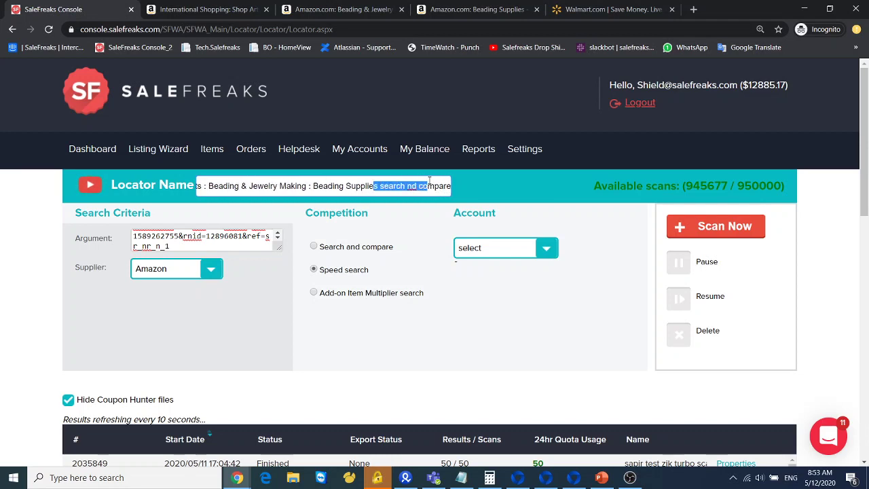
- Start the scan in Search and compare mode and open the list of Listing Generator files
left_click(347, 249)
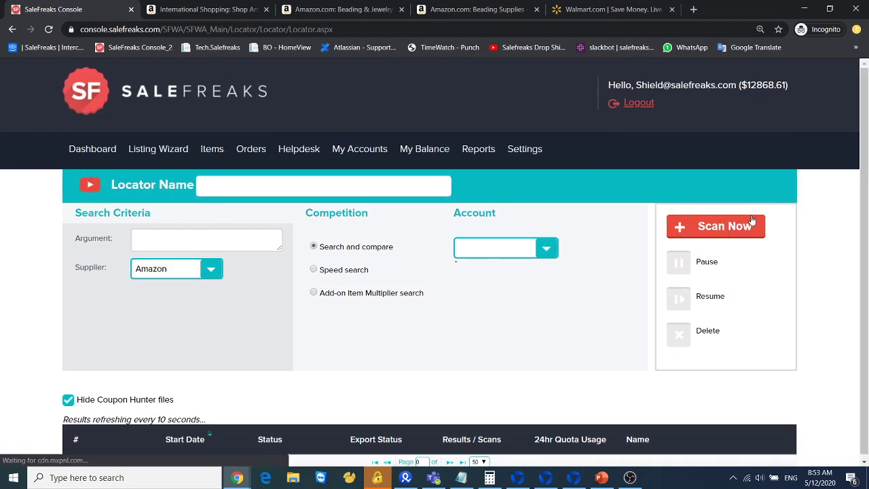
scroll(470, 271, "down", 3)
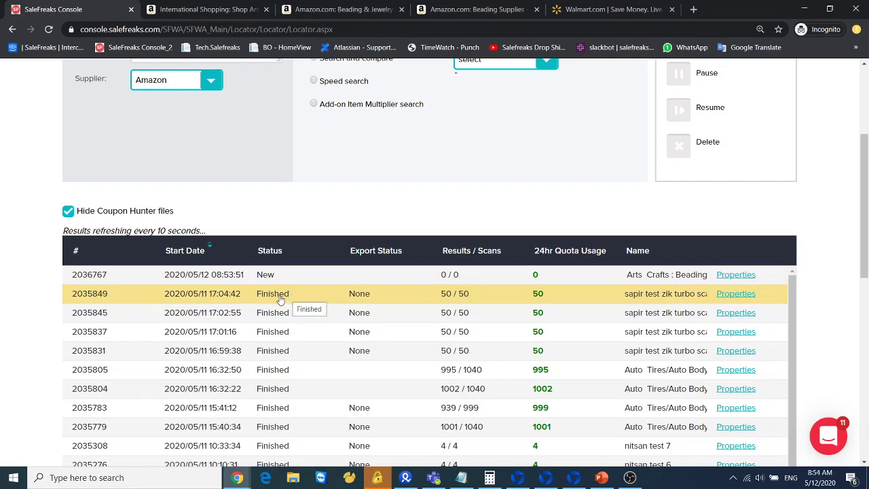
scroll(275, 299, "up", 3)
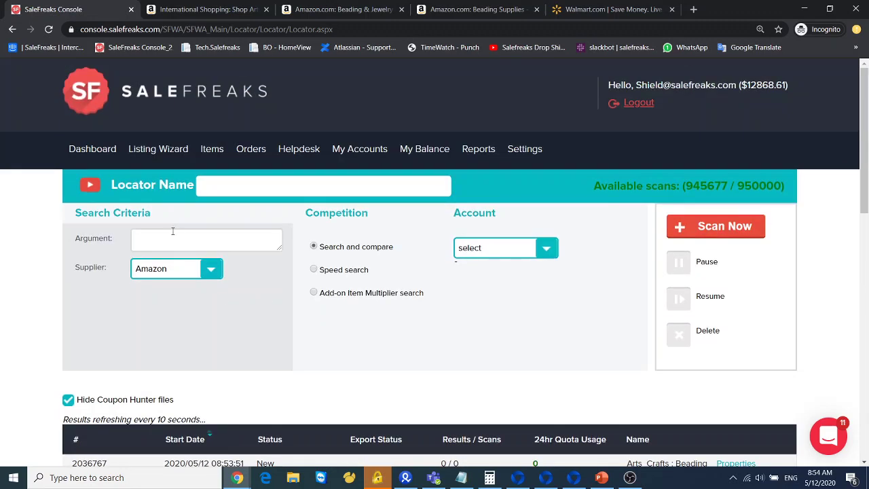
mouse_move(132, 160)
left_click(171, 225)
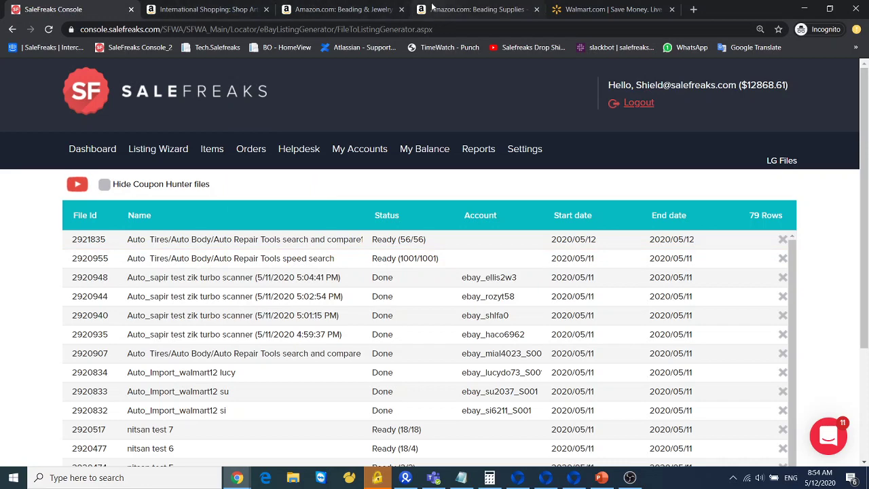
- Switch to the Amazon Arts & Crafts page and look through the list of search departments
left_click(478, 17)
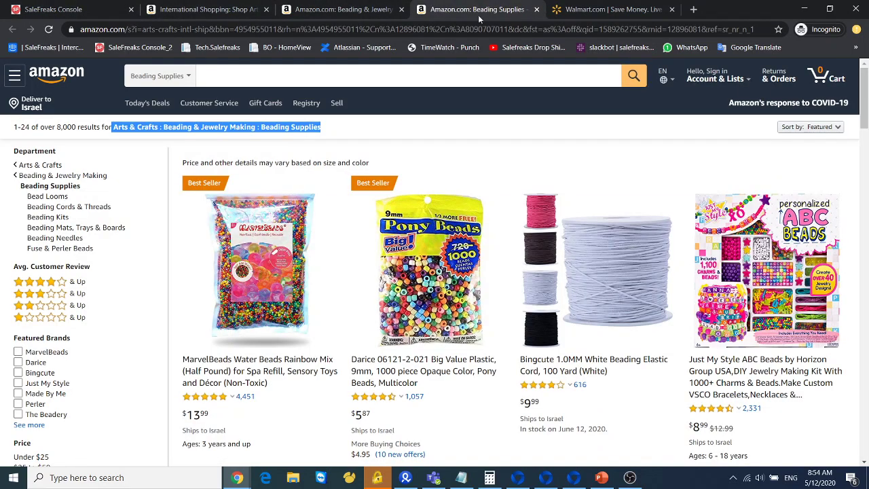
left_click(223, 14)
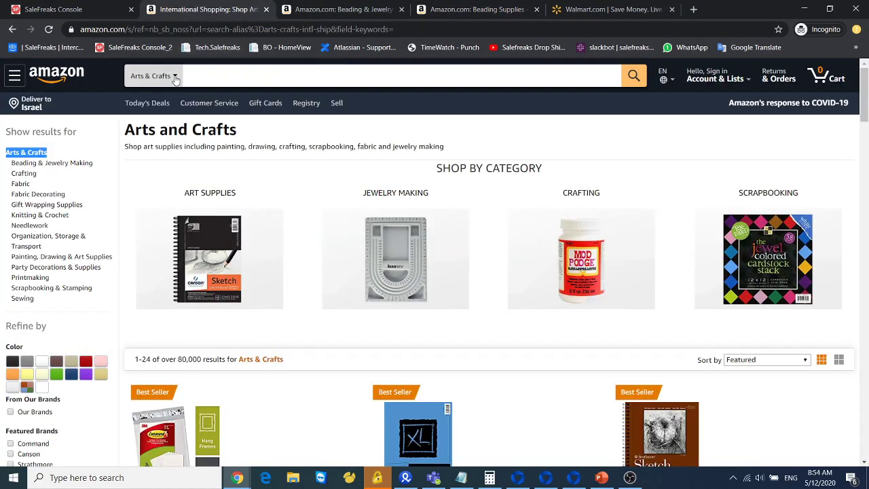
left_click(170, 78)
scroll(146, 228, "down", 3)
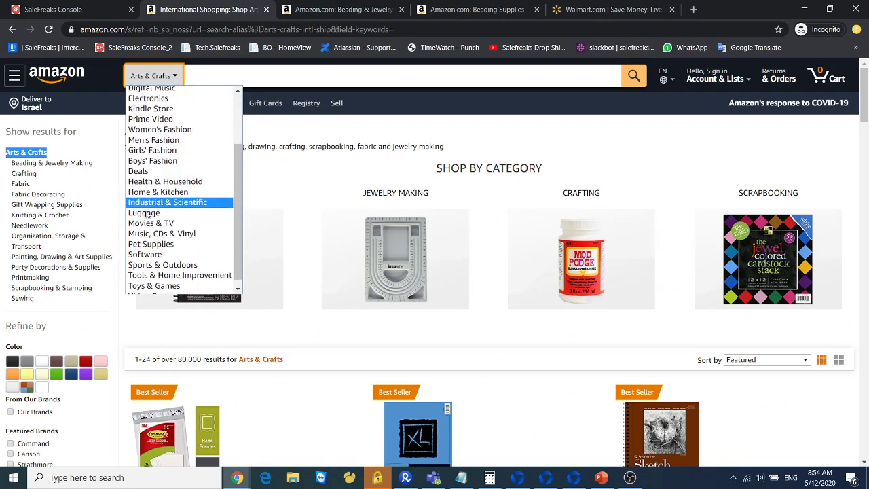
scroll(146, 197, "up", 3)
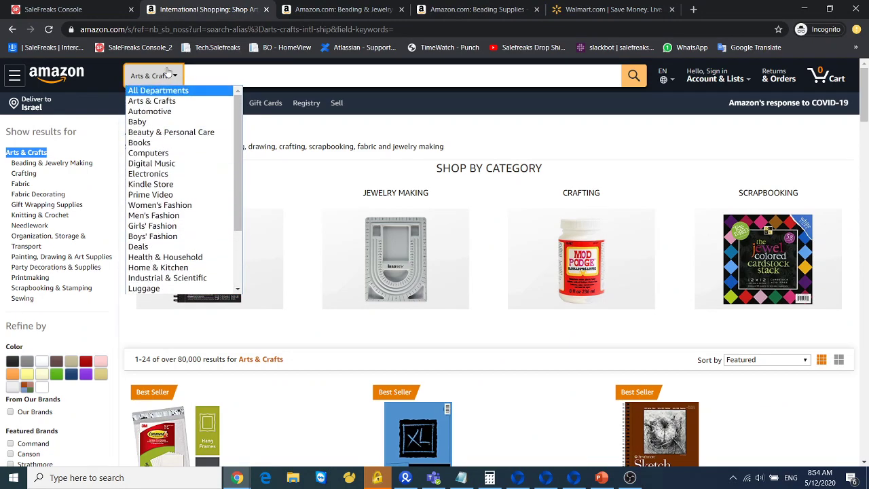
left_click(105, 113)
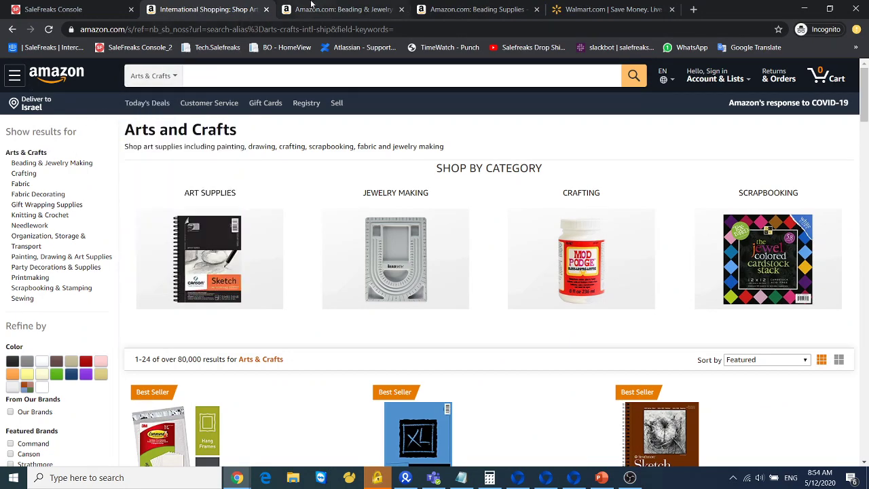
- Return to the Beading Supplies page and examine its subcategories, from Bead Looms to Beading Needles
left_click(309, 10)
left_click(479, 6)
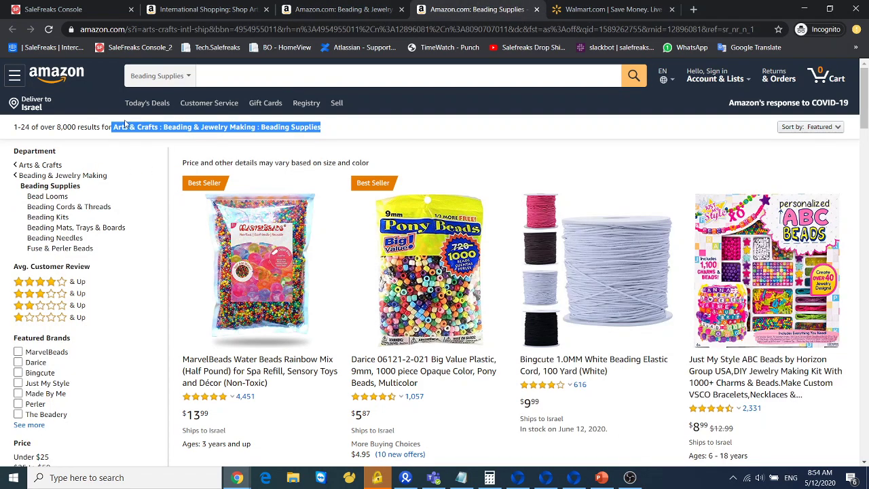
left_click_drag(42, 186, 67, 197)
left_click_drag(14, 210, 136, 210)
left_click_drag(25, 222, 86, 220)
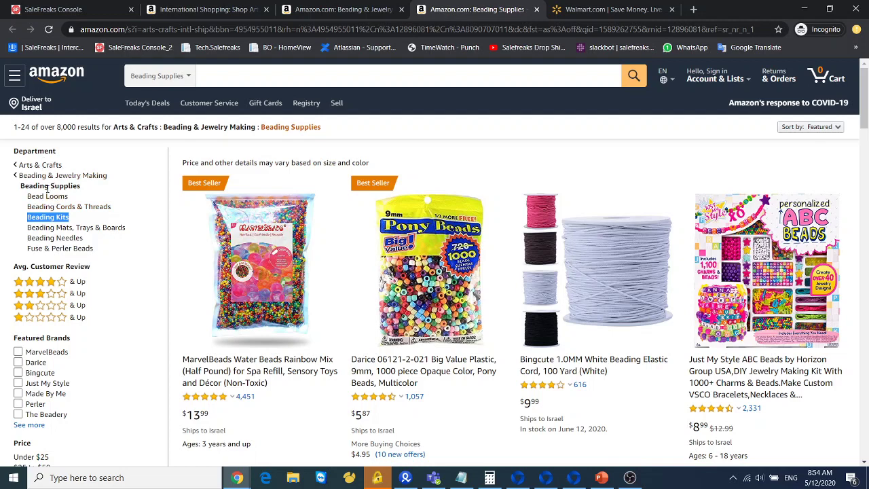
left_click_drag(17, 198, 48, 236)
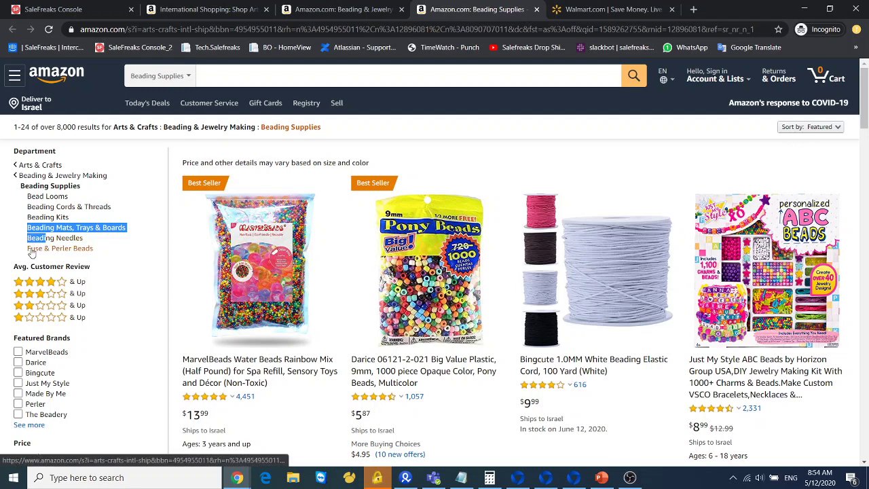
- Visit the Bead Looms and Beading Kits subcategories, returning to Beading Supplies after each to compare result counts
left_click(53, 198)
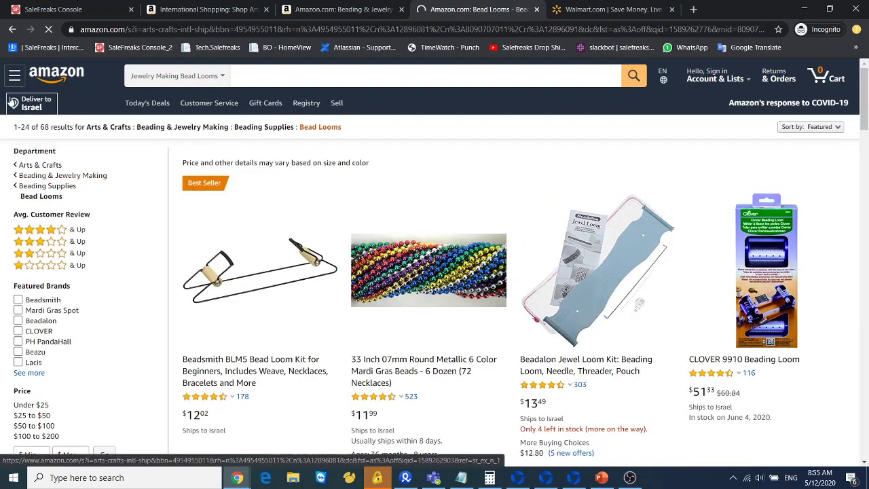
left_click(11, 30)
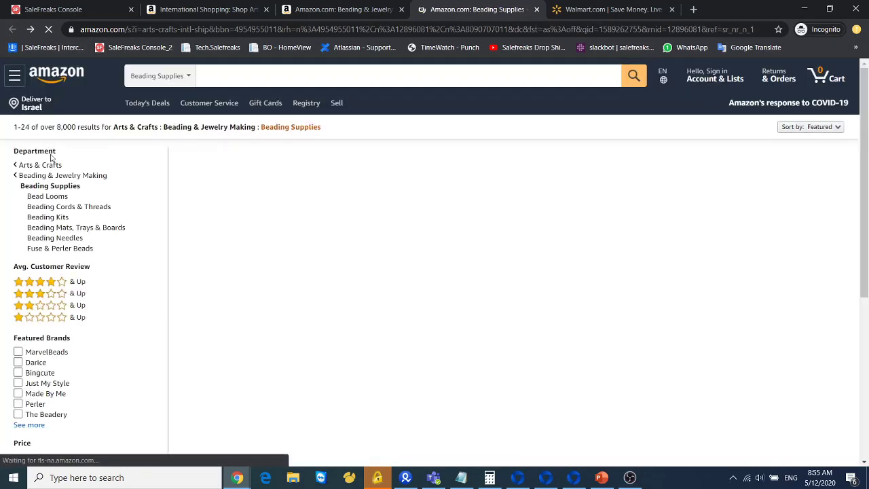
left_click(45, 218)
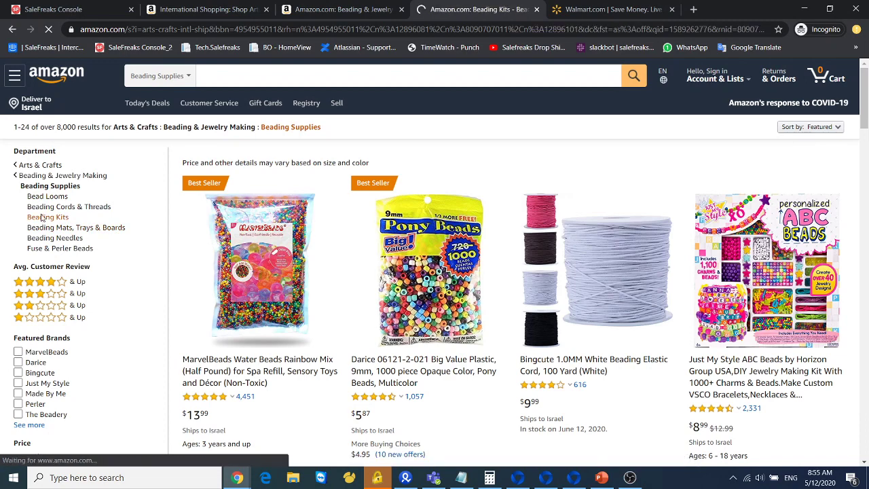
left_click(12, 30)
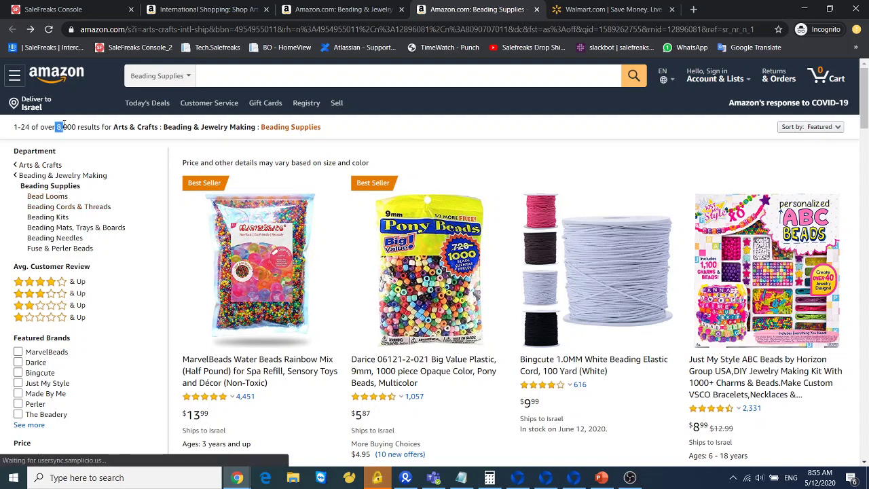
- Filter the Beading Supplies results by 4 Stars & Up and by 3 Stars & Up to compare result counts
left_click(27, 283)
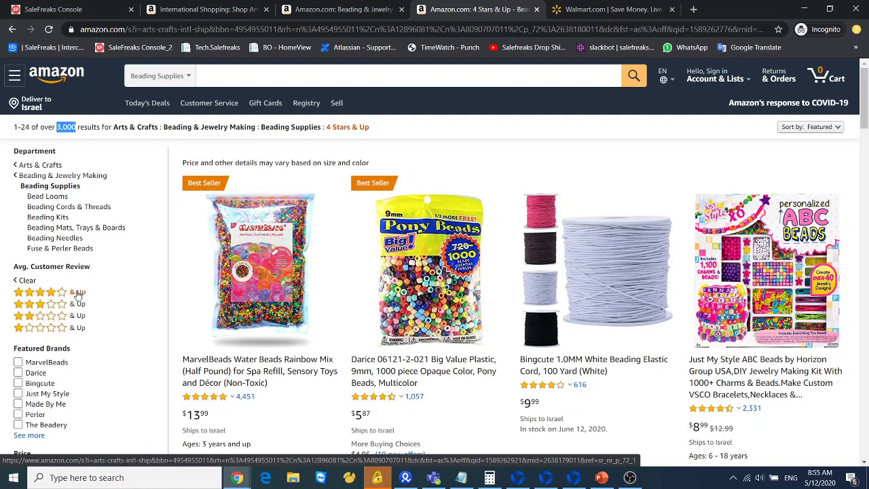
left_click(49, 306)
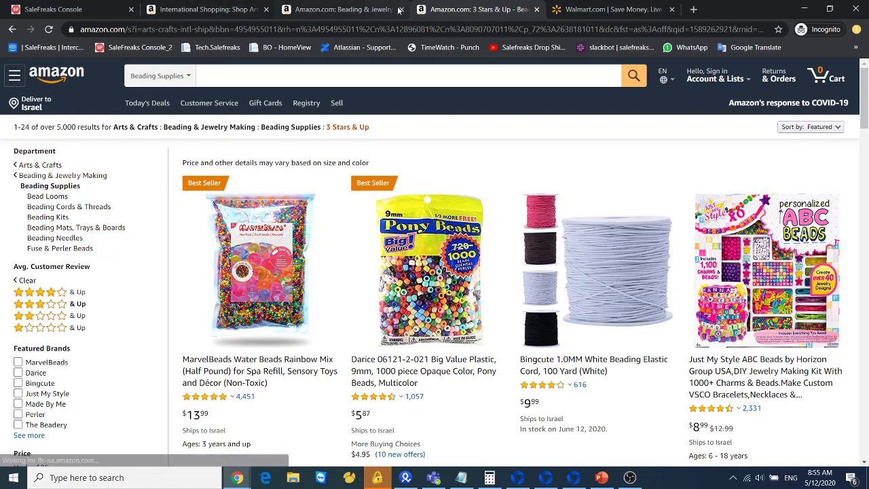
- Close the Beading Supplies and Beading & Jewelry Making tabs and return to the Arts & Crafts subcategory list
left_click(535, 9)
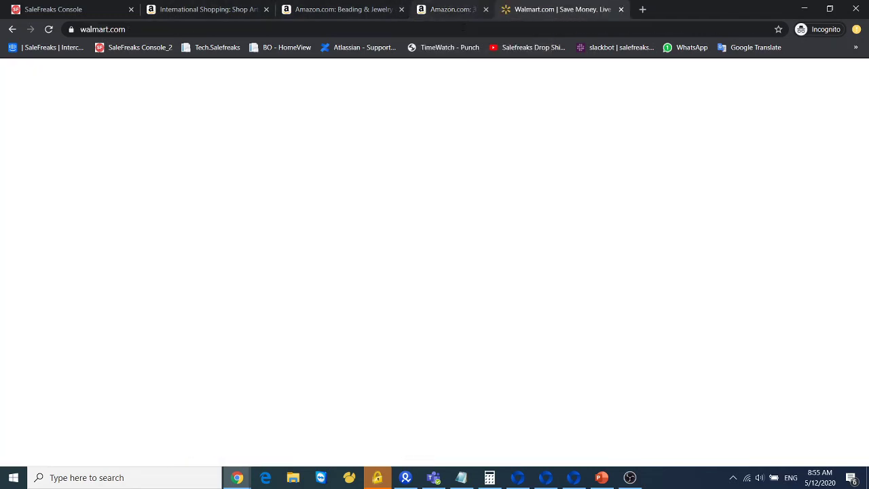
left_click(351, 9)
left_click(214, 10)
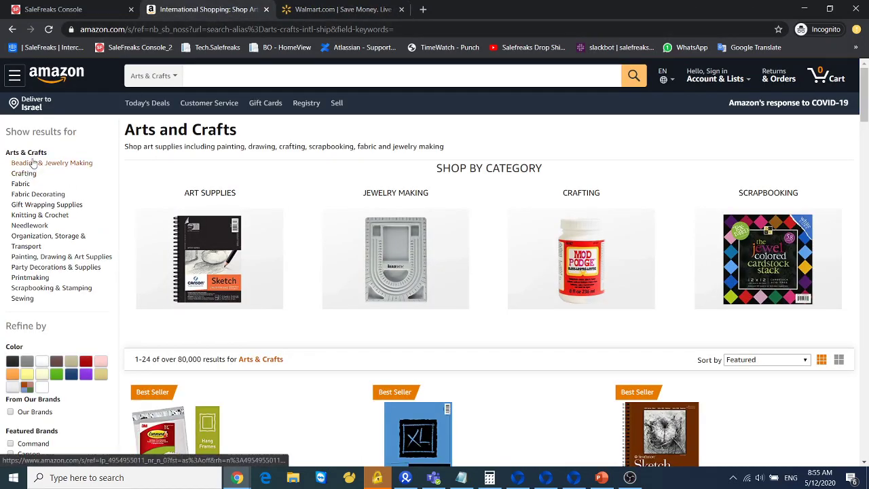
left_click_drag(39, 189, 19, 190)
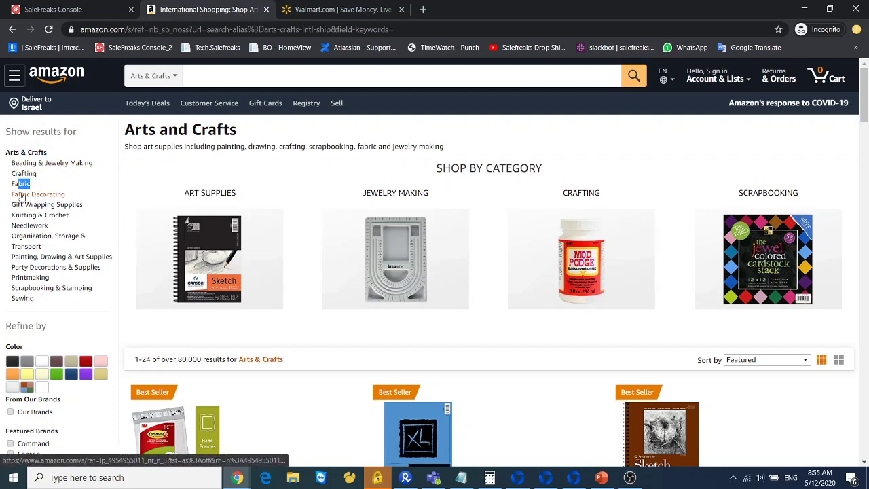
- Open the Cross-Stitch subcategory under Needlework and filter it by 4 Stars & Up to examine the result count
left_click(37, 227)
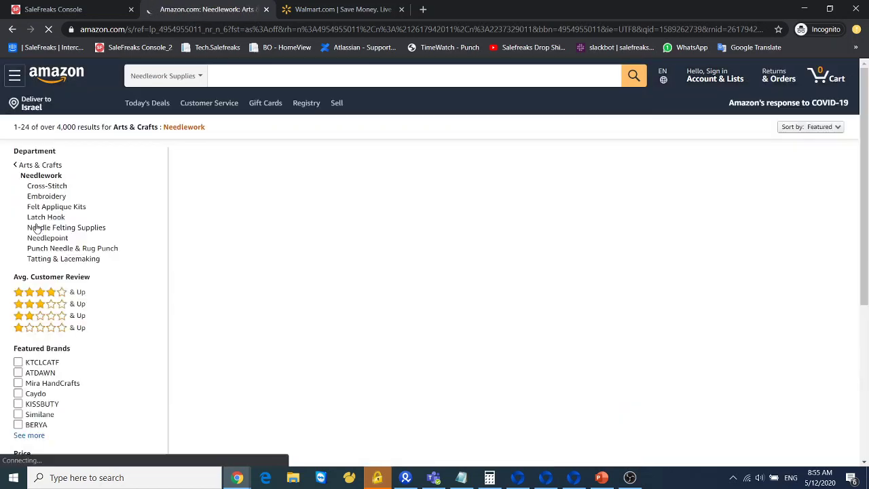
left_click(49, 188)
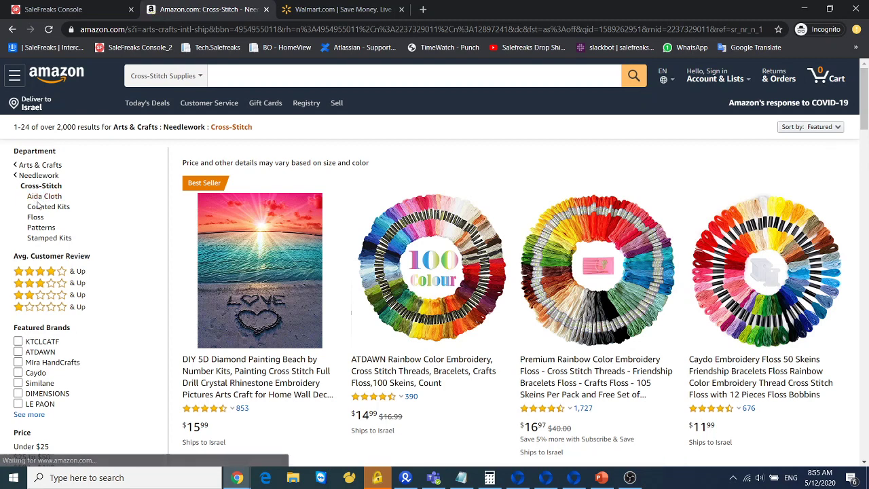
left_click(39, 272)
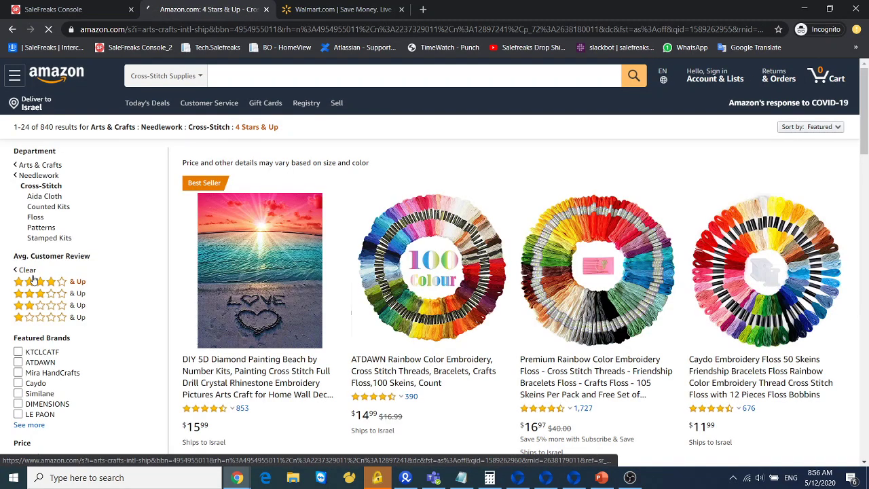
left_click_drag(52, 132, 54, 130)
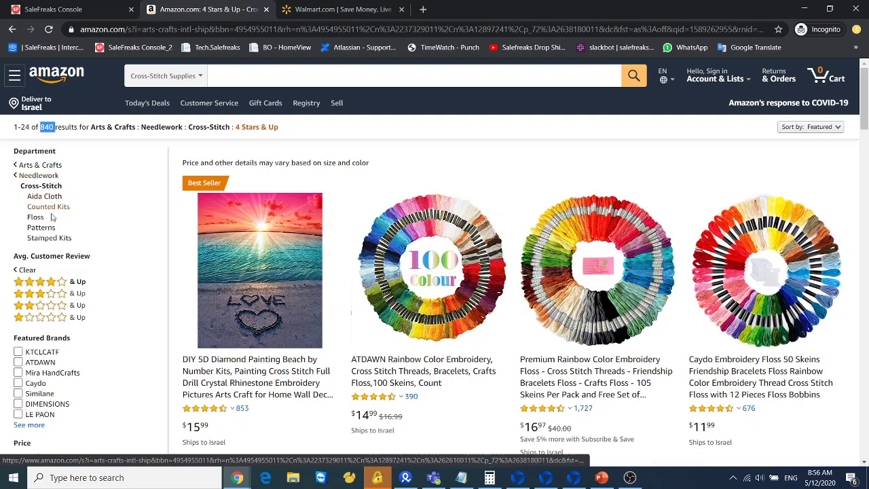
- Go back up to the Needlework category and clear its 4 Stars & Up filter to compare result counts
left_click(50, 177)
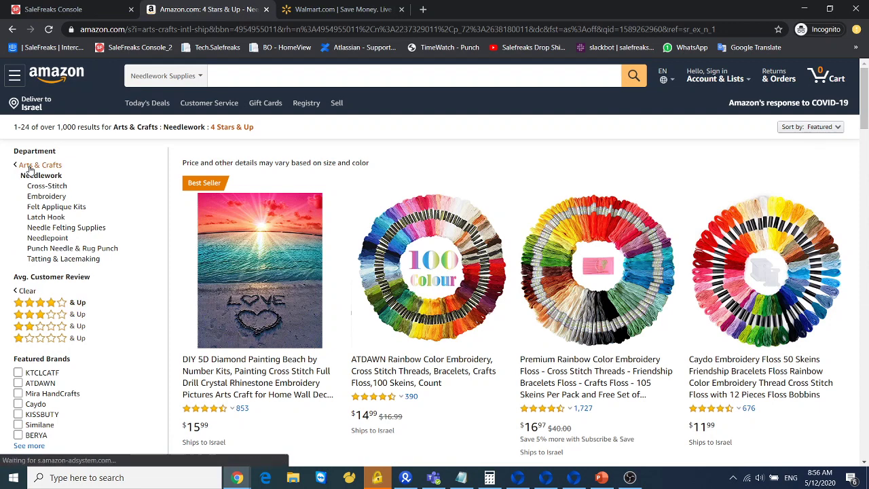
left_click(55, 303)
left_click(55, 303)
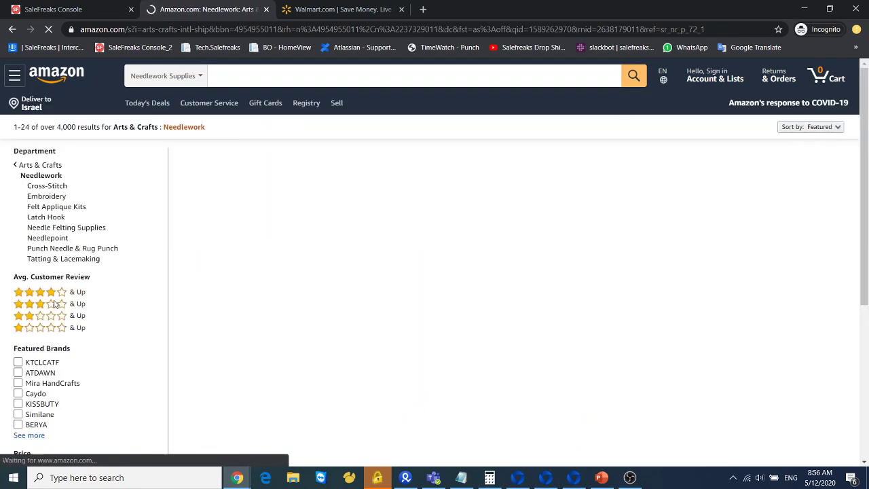
- Go back through the previously viewed results and return to the main Arts & Crafts category page
left_click(181, 78)
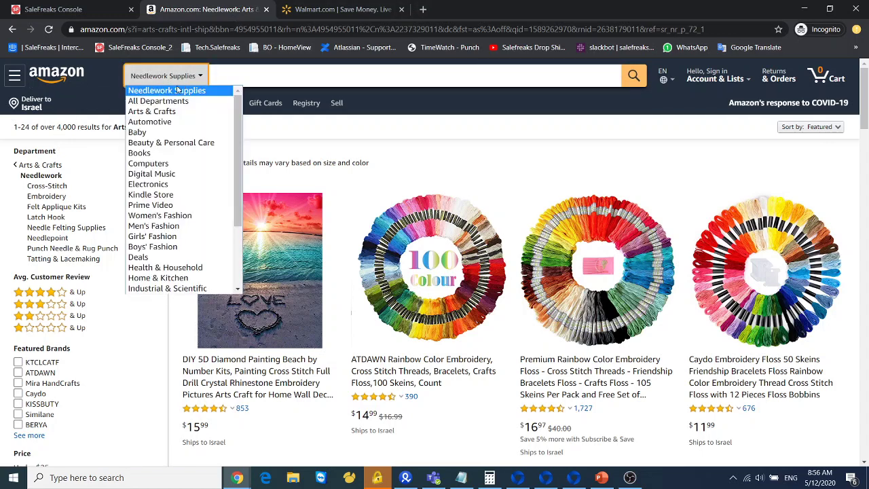
left_click(18, 31)
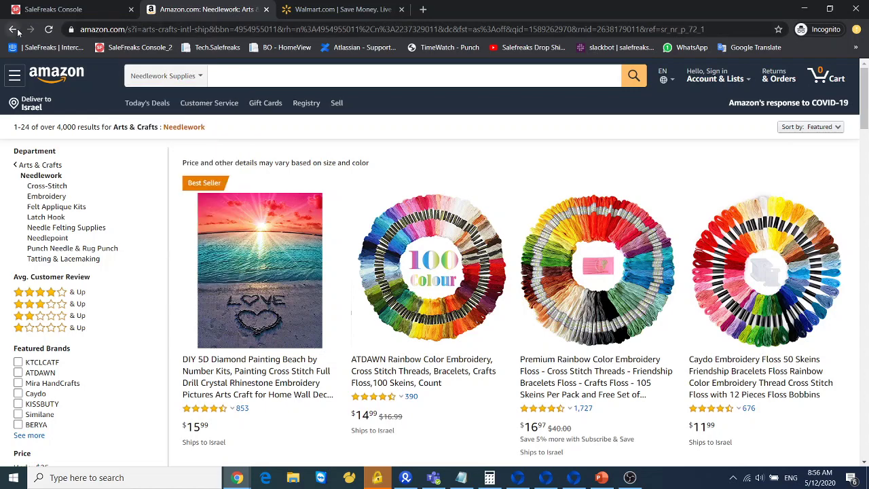
left_click(13, 30)
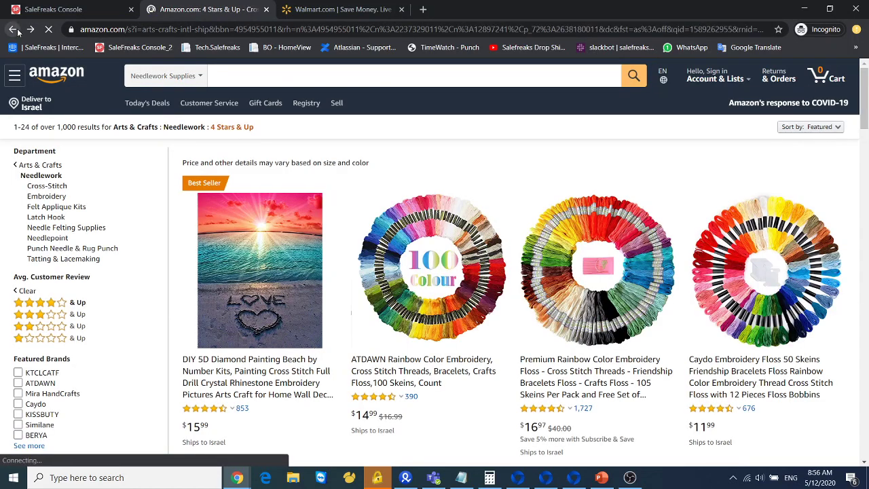
left_click(15, 30)
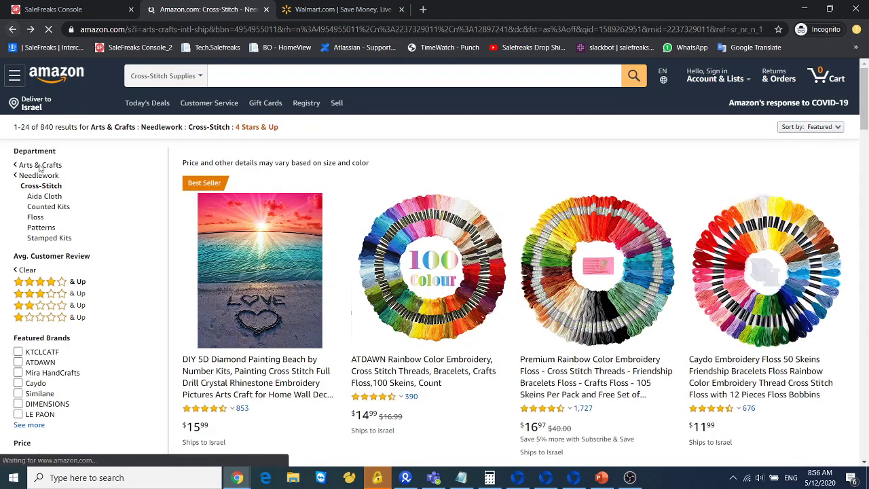
left_click(40, 167)
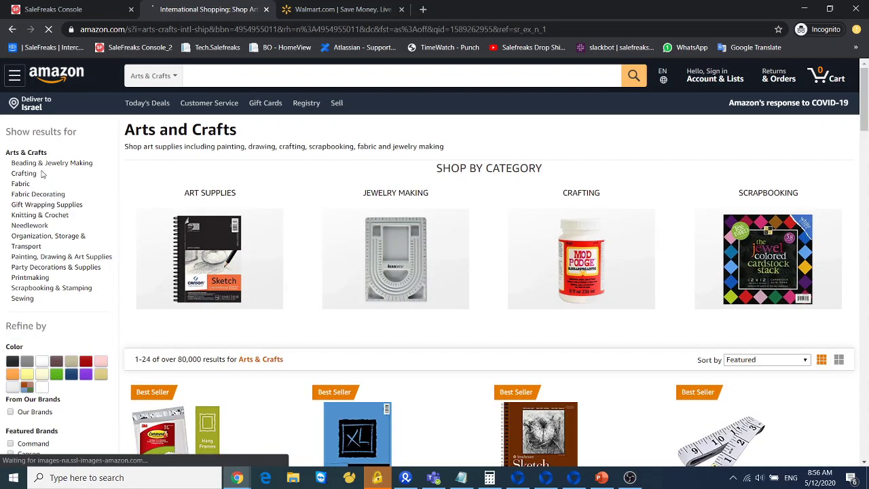
- Examine the Arts & Crafts subcategory list and the search departments available on Amazon
mouse_move(8, 165)
left_mouse_down()
mouse_move(37, 164)
mouse_move(4, 177)
left_mouse_up()
left_click(7, 176)
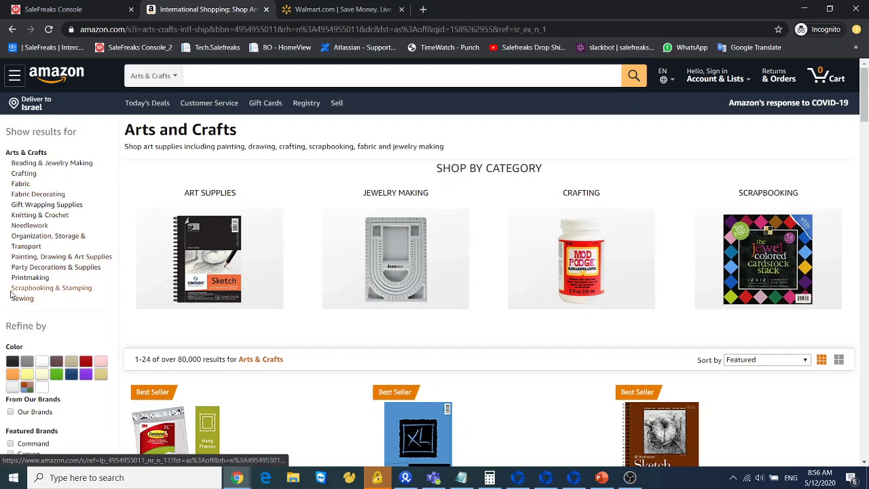
left_click(137, 79)
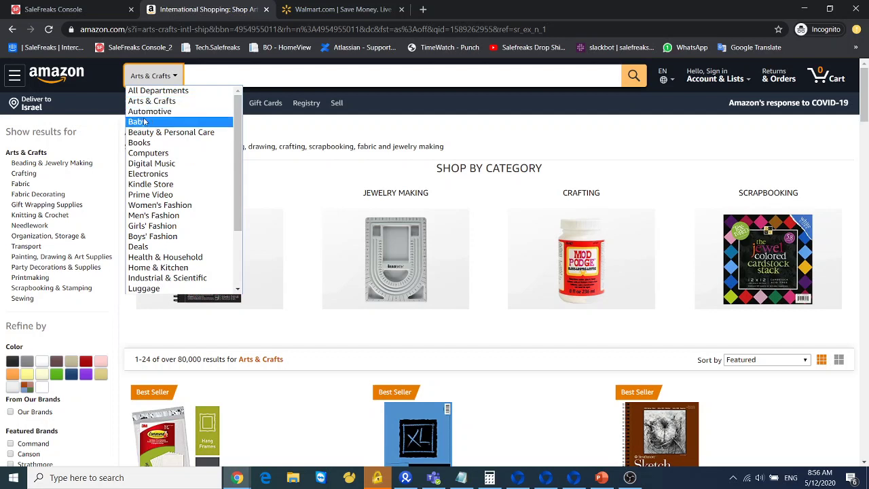
left_click(87, 129)
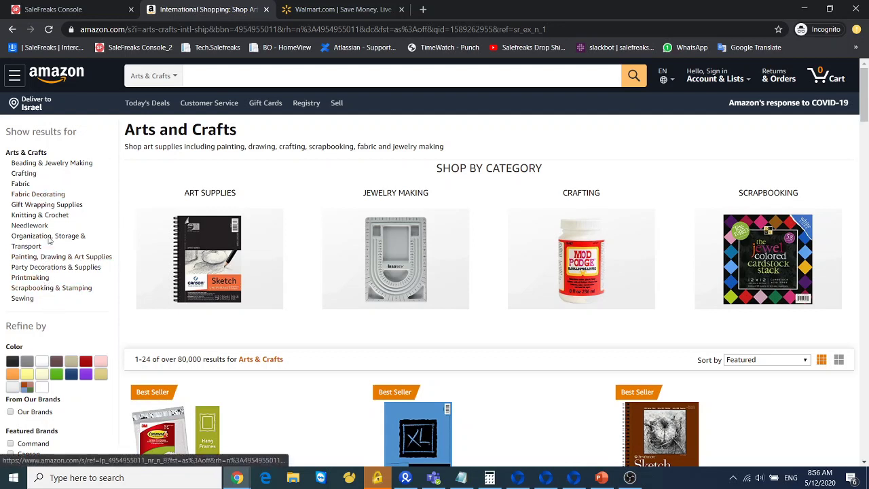
- Switch to Walmart.com, list all products in the Auto & Tire department and compare the product count with Amazon's Arts & Crafts
left_click(312, 10)
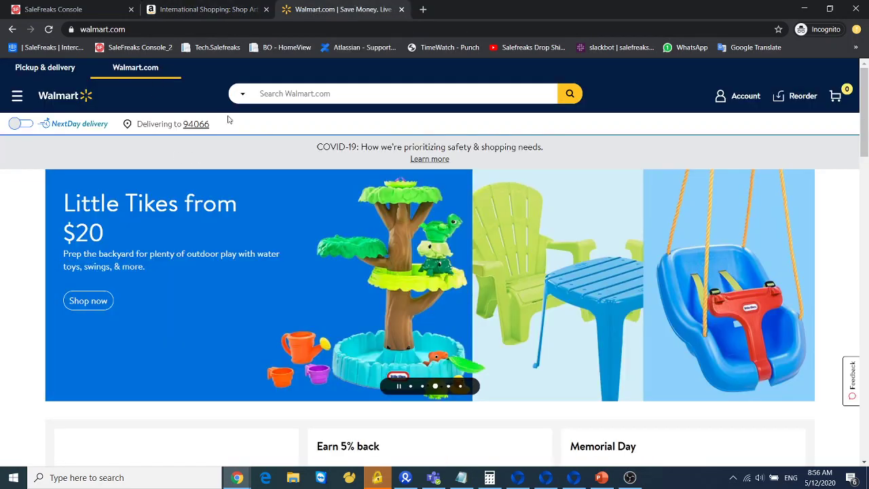
left_click(242, 95)
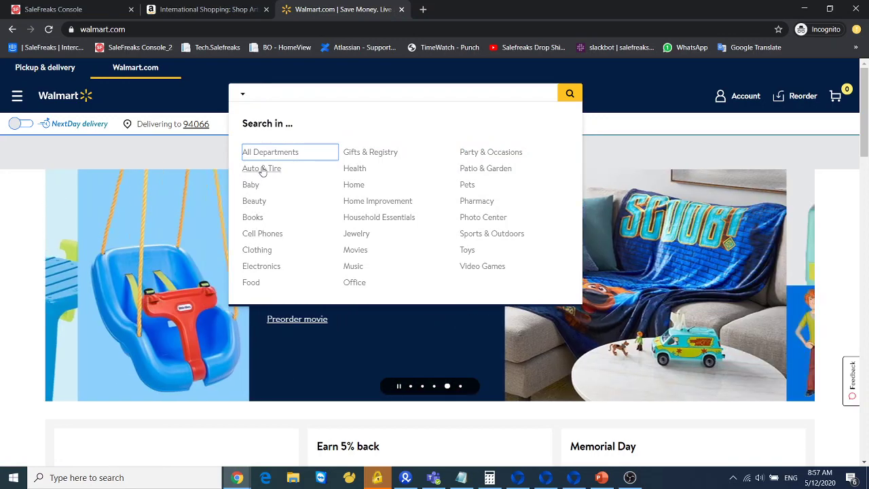
left_click(262, 169)
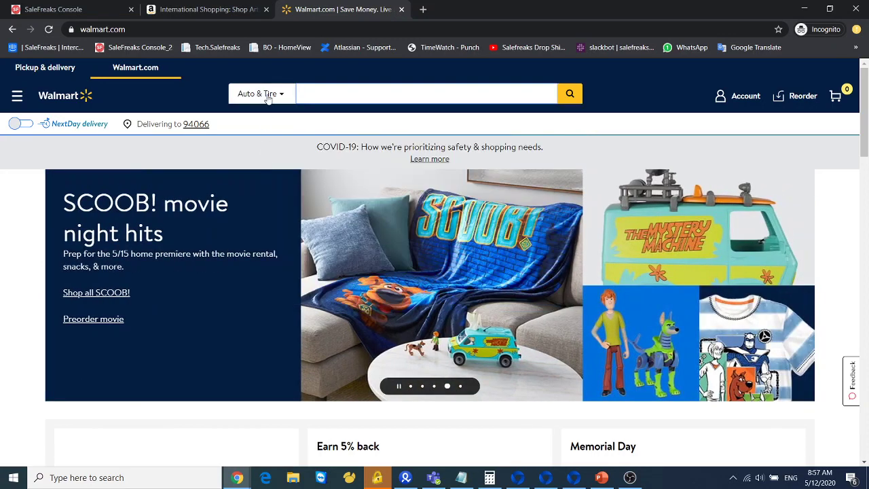
left_click(571, 96)
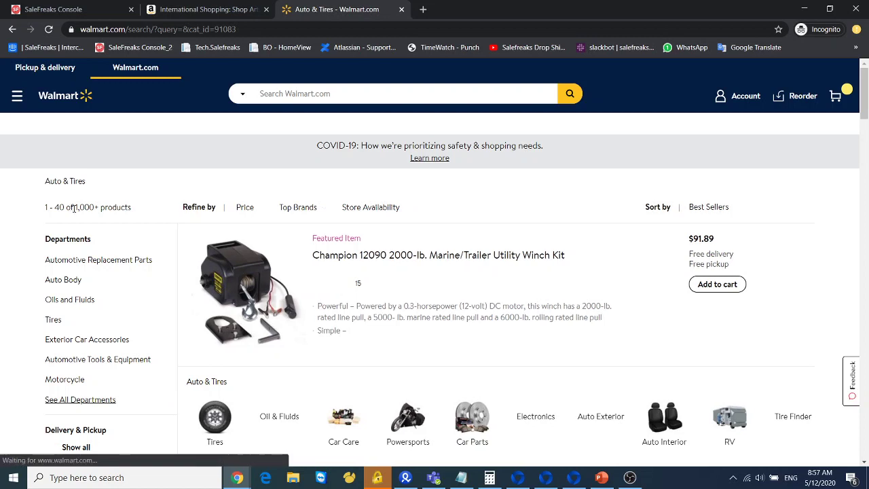
left_click_drag(71, 207, 97, 207)
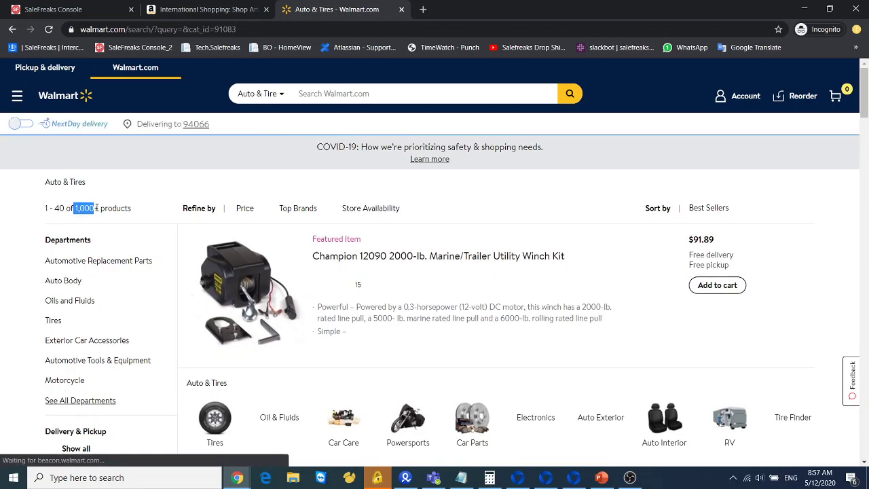
left_click_drag(95, 219, 95, 207)
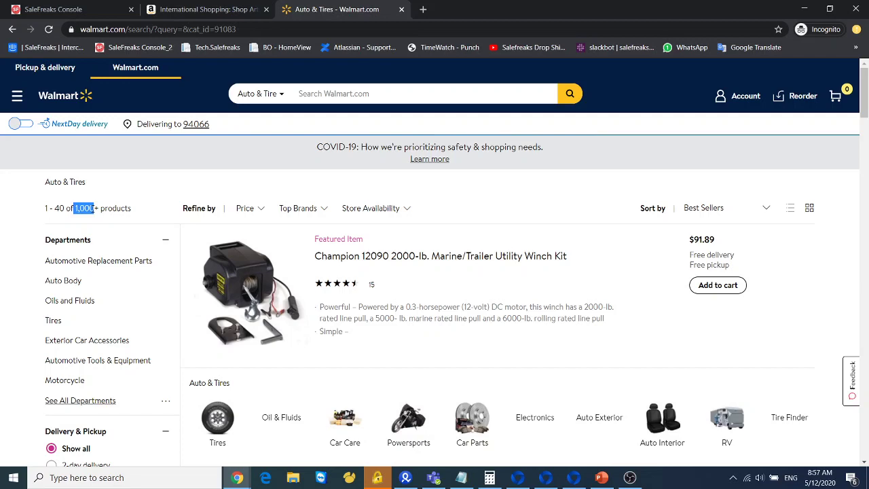
left_click(154, 10)
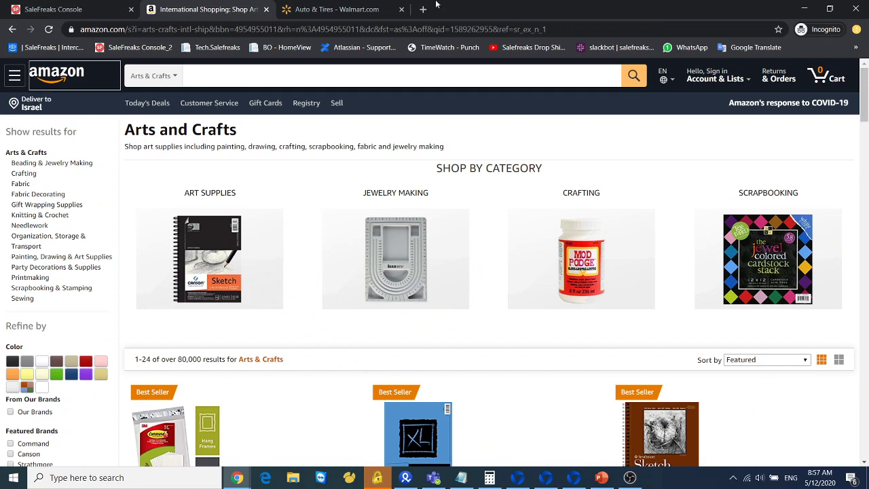
left_click(333, 7)
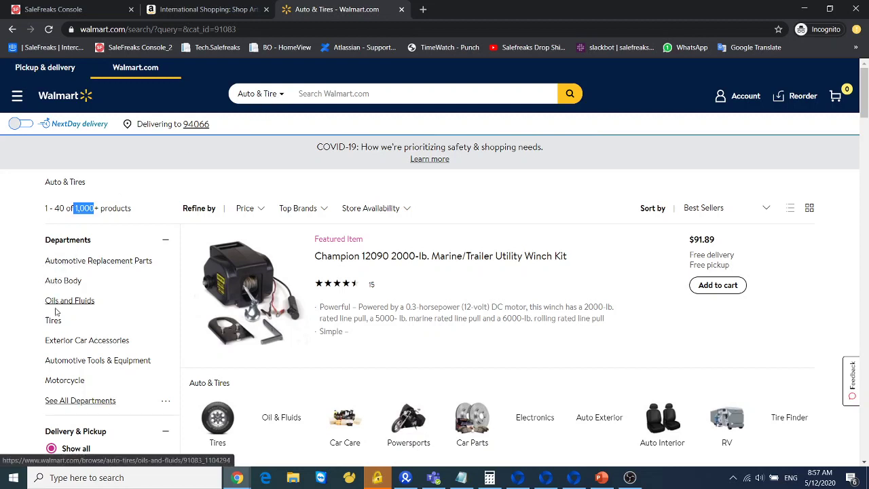
- Open the Automotive Replacement Parts department under Auto & Tires and review its subdepartments and filters
left_click(94, 264)
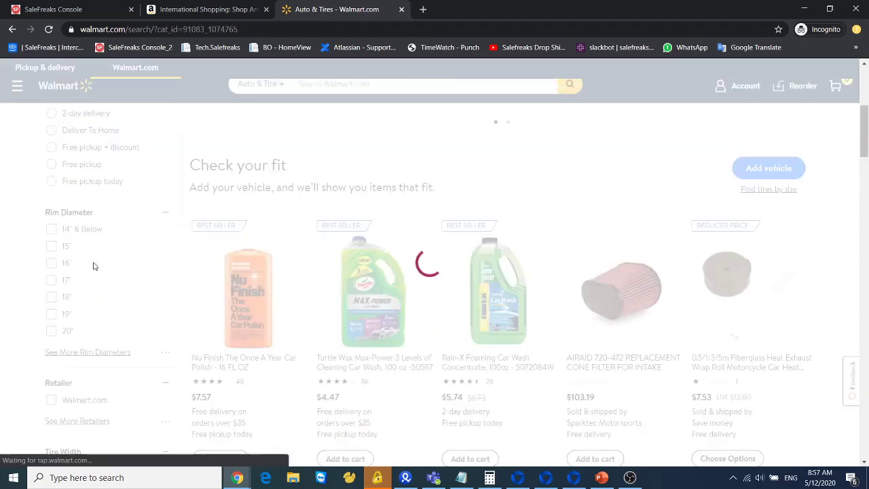
scroll(75, 215, "up", 5)
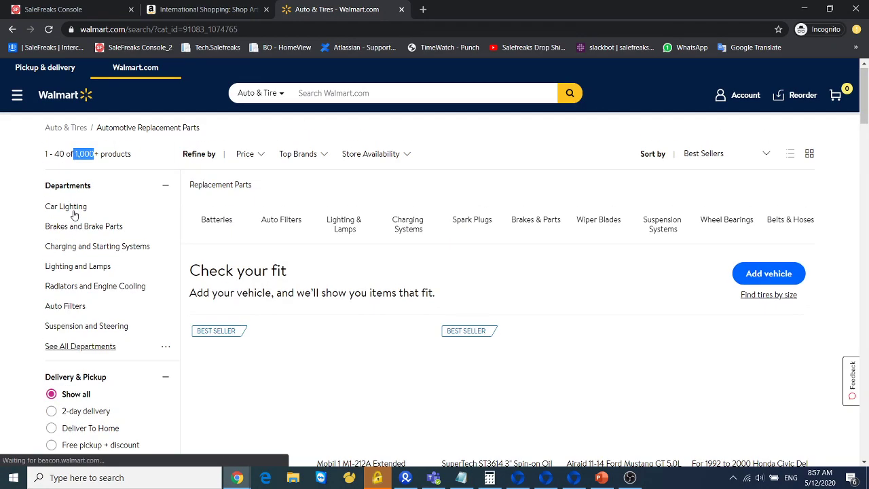
scroll(60, 255, "down", 4)
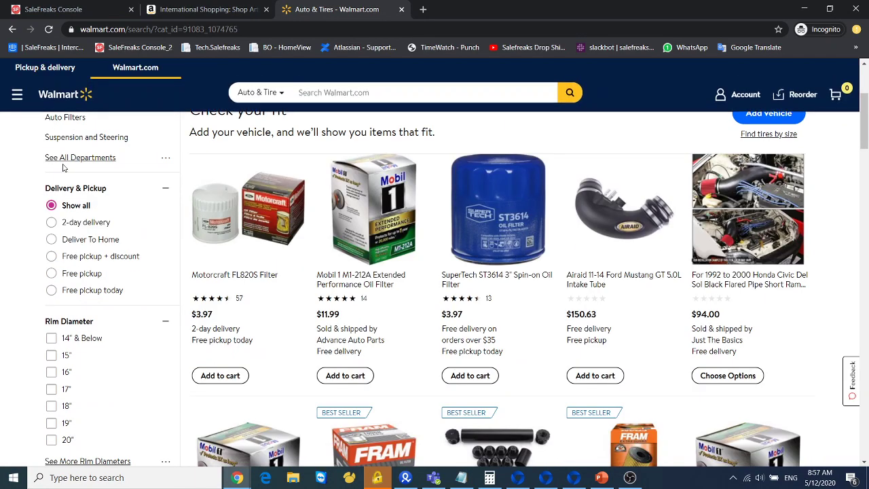
scroll(70, 205, "up", 4)
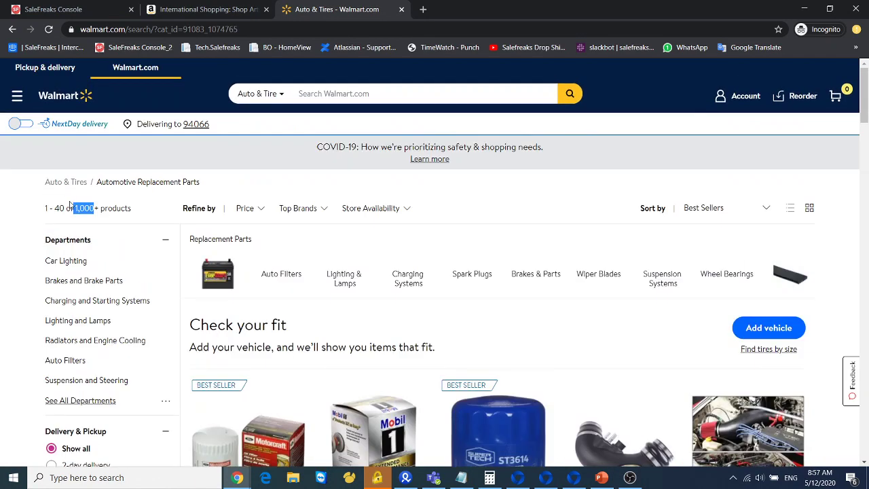
- Open the Car Lighting subdepartment and filter its products by a customer rating of 4 stars & up
left_click(52, 262)
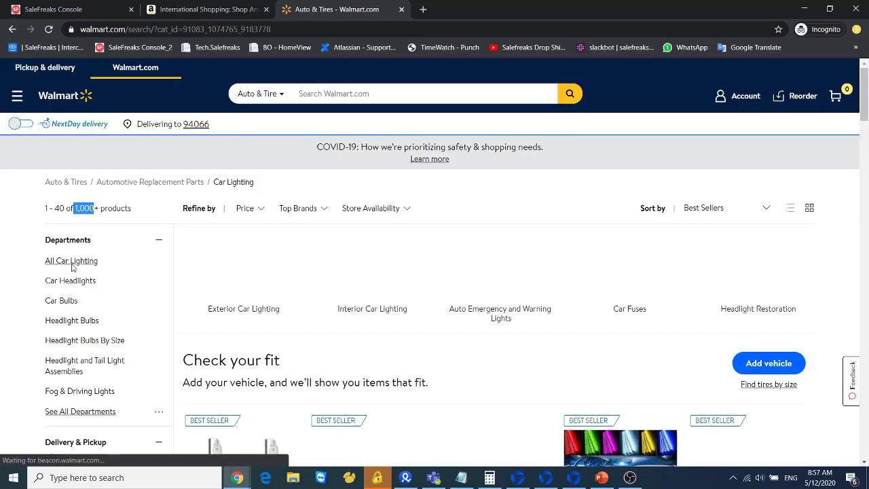
scroll(106, 273, "down", 4)
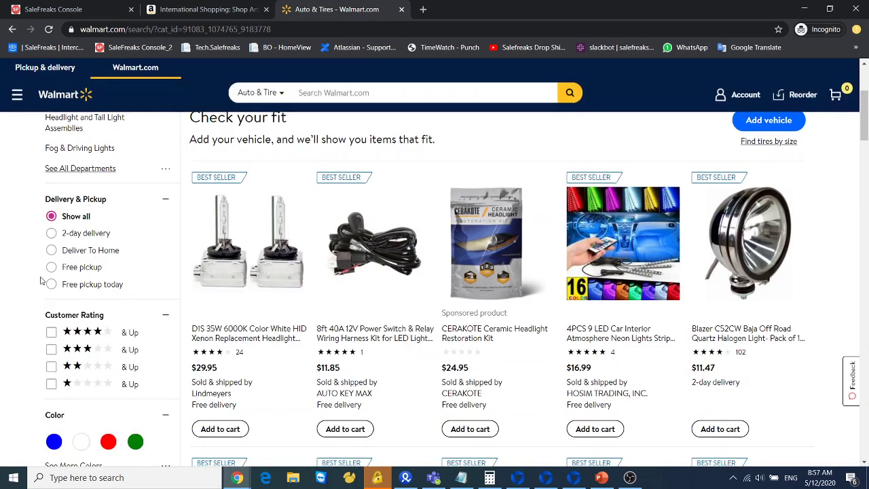
left_click(51, 333)
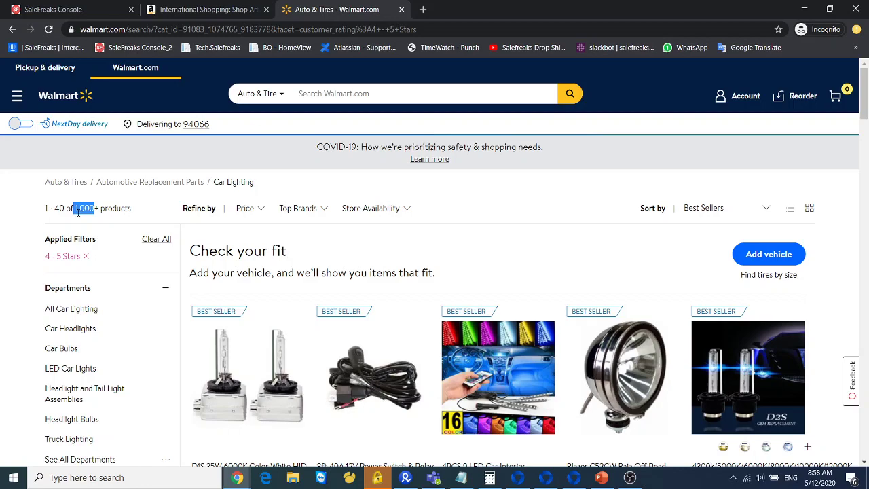
- Try narrowing the Car Lighting results to 2-day delivery, and remove that filter while keeping the star rating
scroll(30, 256, "down", 3)
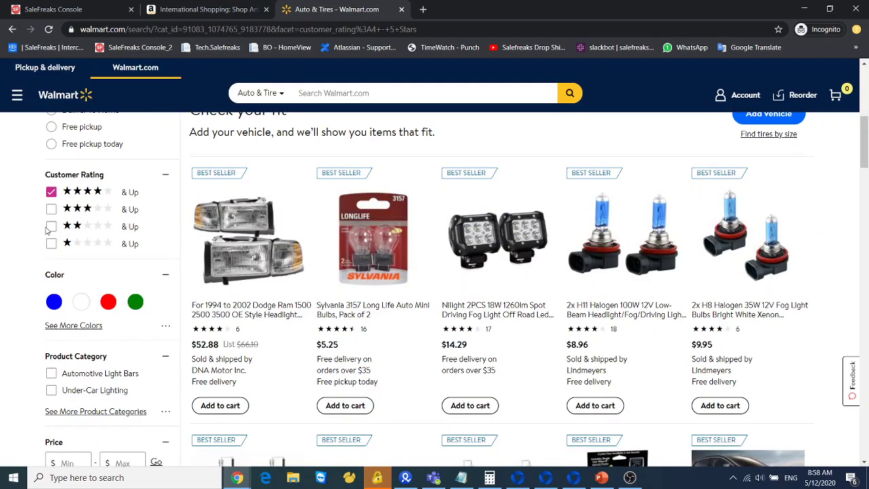
scroll(46, 231, "up", 3)
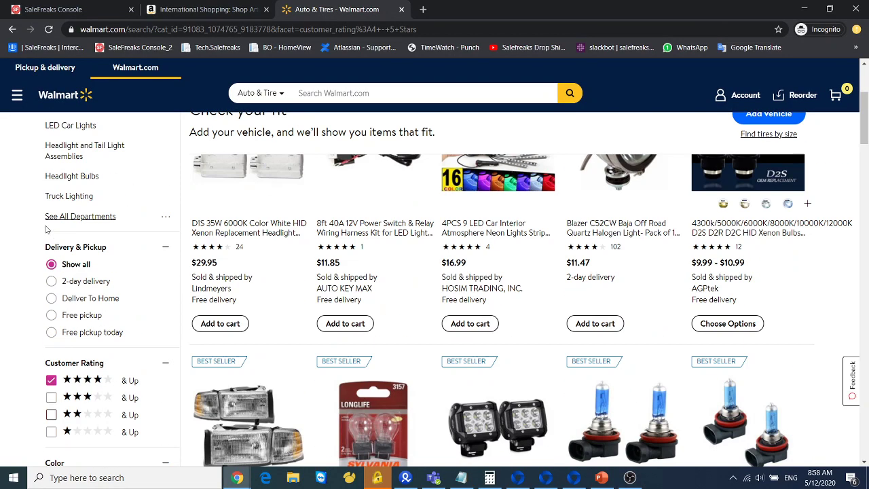
left_click(51, 286)
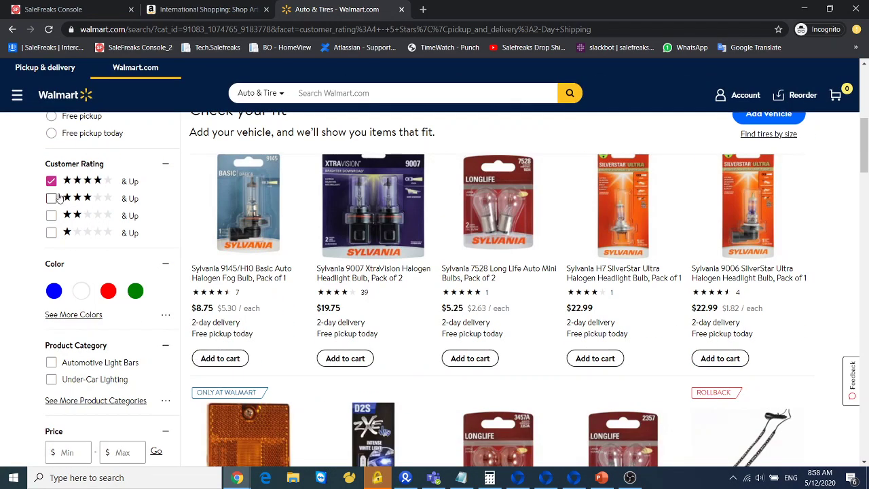
scroll(57, 224, "up", 3)
left_click(56, 253)
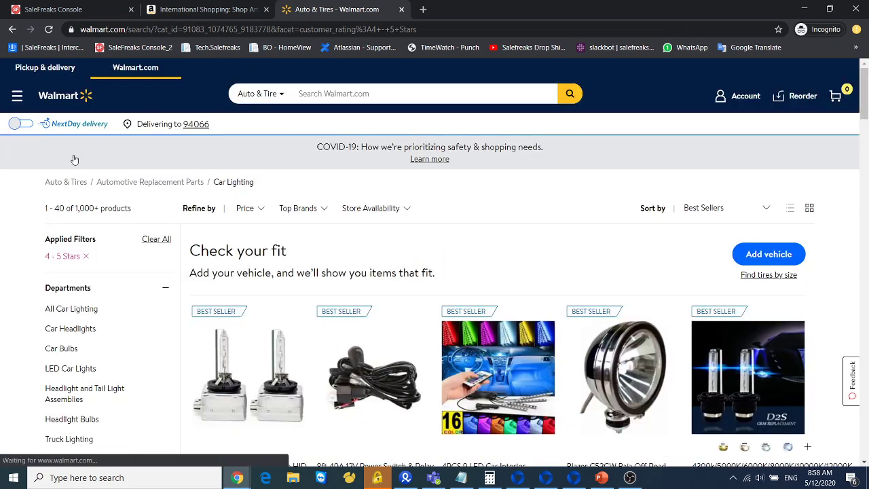
- Select the URL of the filtered Car Lighting page, switch to the SaleFreaks Console and open the Locator page
left_click(194, 30)
left_click(49, 6)
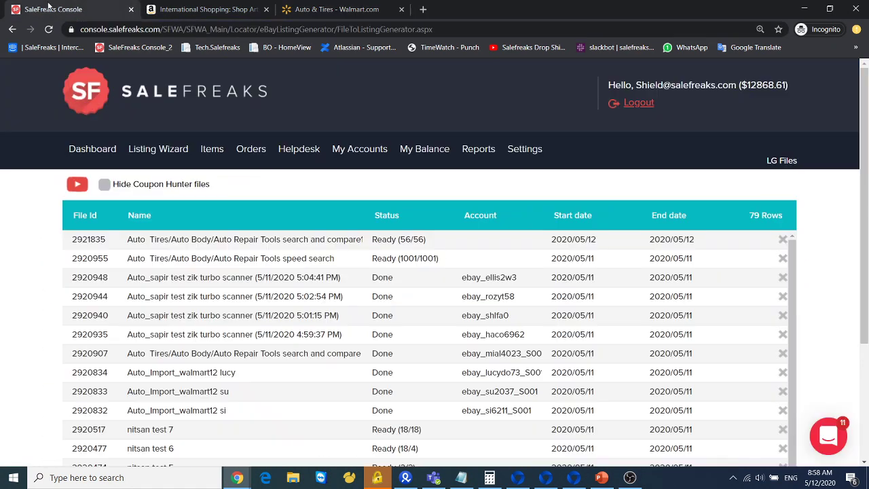
mouse_move(139, 153)
left_click(134, 200)
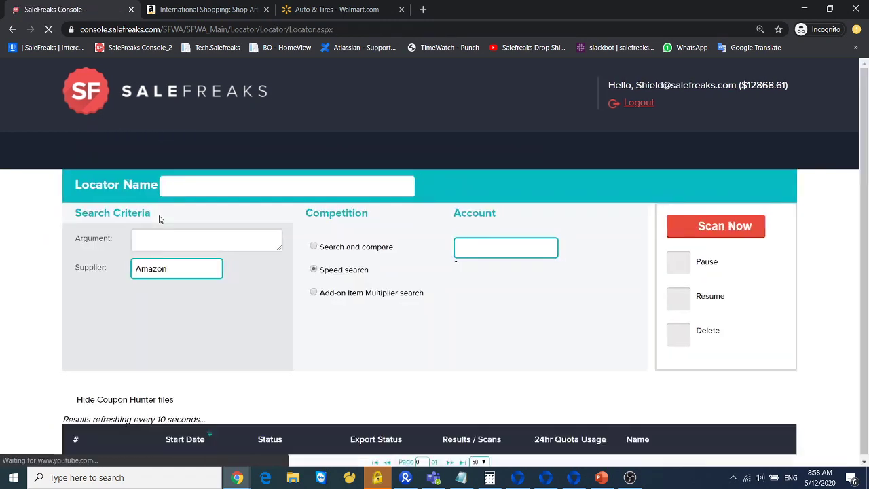
- Paste the filtered Walmart page URL as the scan's search argument and set the supplier to Walmart
left_click(197, 237)
key("ctrl+v")
left_click(173, 268)
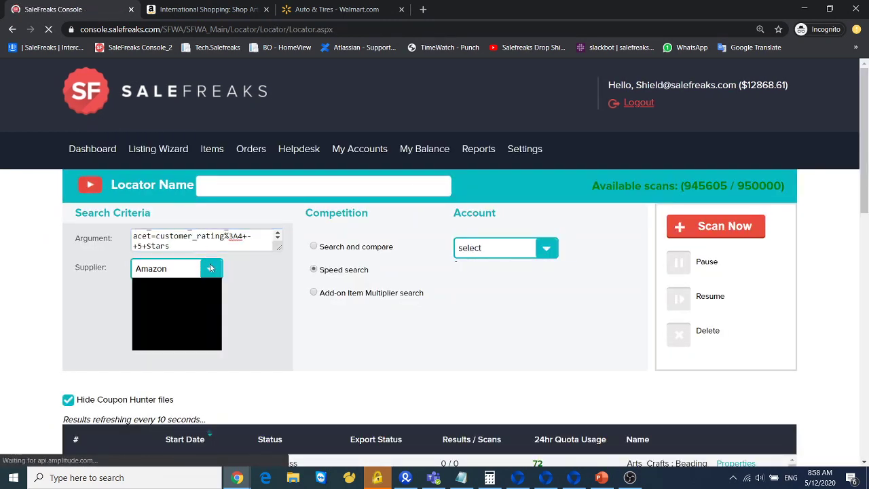
left_click(156, 292)
- Copy the category path from the Walmart page and enter "Auto & Tires/Automotive Replacement Parts/Car Lighting" as the locator name
left_click(299, 8)
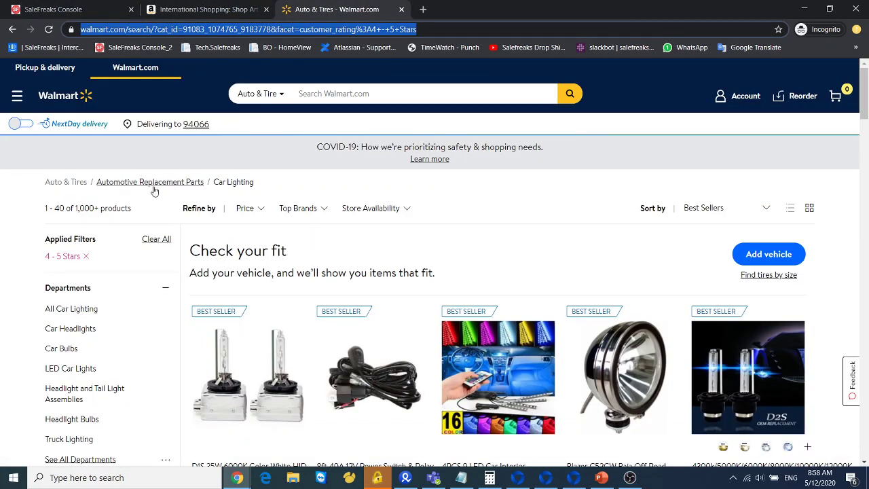
left_click_drag(41, 187, 252, 182)
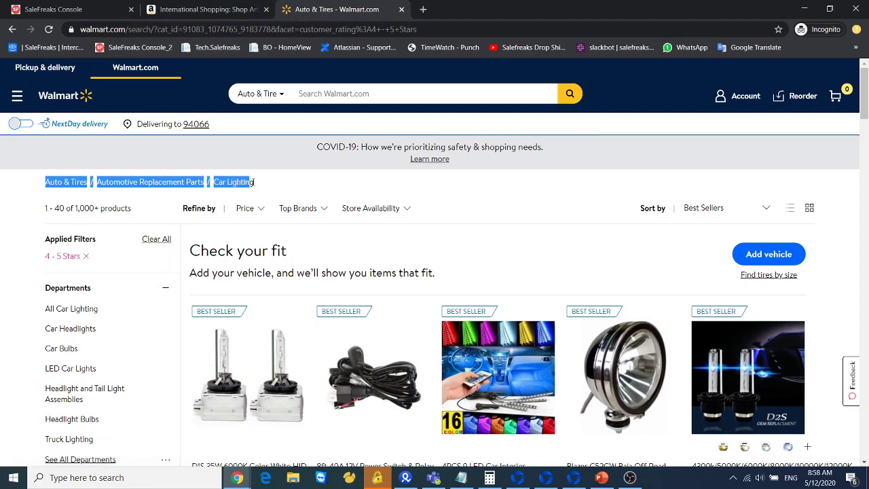
left_click(204, 8)
left_click(91, 8)
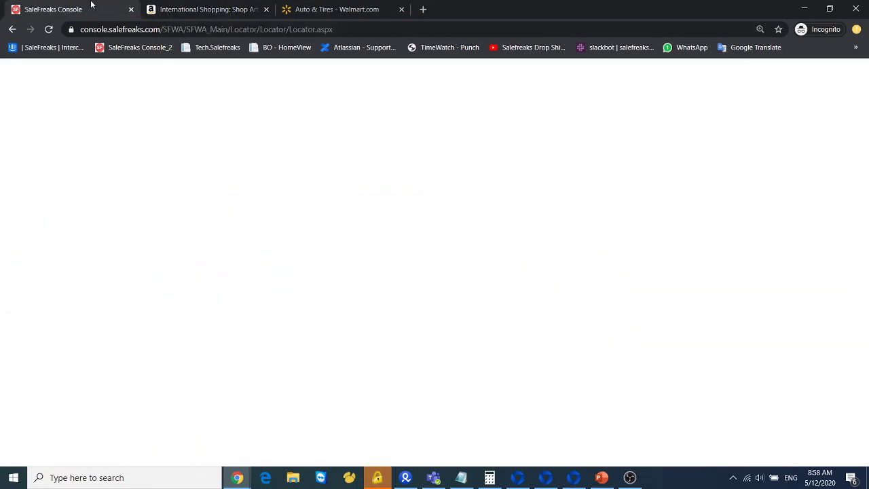
left_click(341, 188)
type("Auto & Tires/Automotive Replacement Parts/Car Lighting")
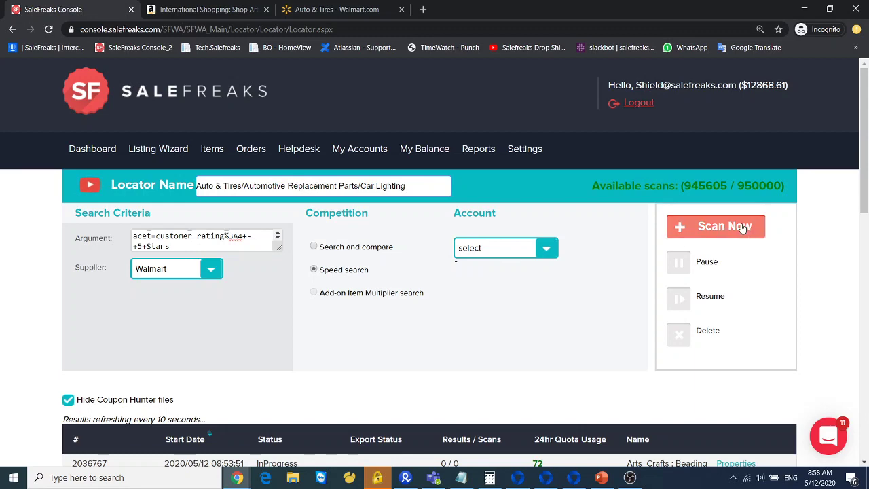
- Look over the Locator scan list, return to the Walmart Car Lighting page and examine its list of search departments
scroll(595, 226, "down", 3)
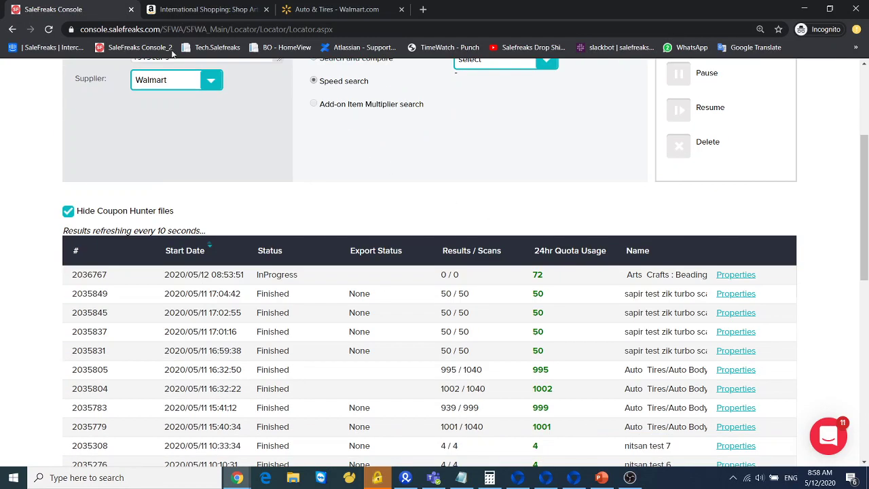
left_click(342, 9)
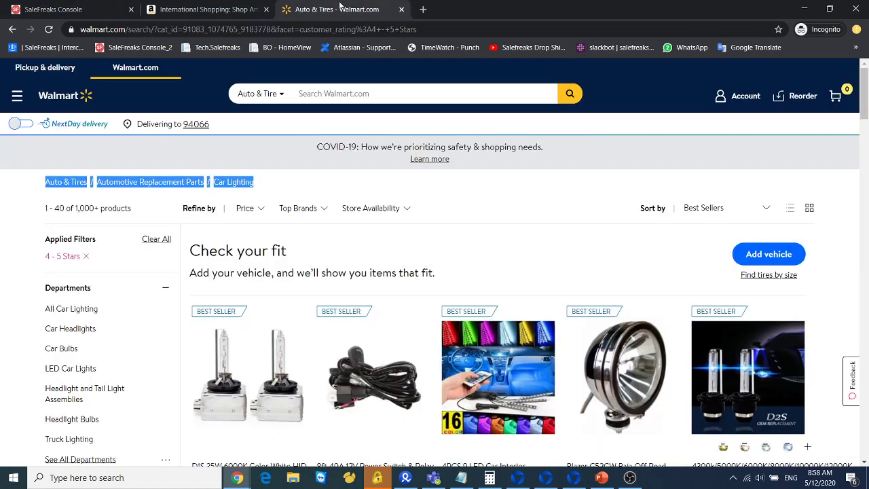
left_click(236, 11)
left_click(276, 9)
left_click(224, 10)
left_click(300, 8)
left_click(258, 95)
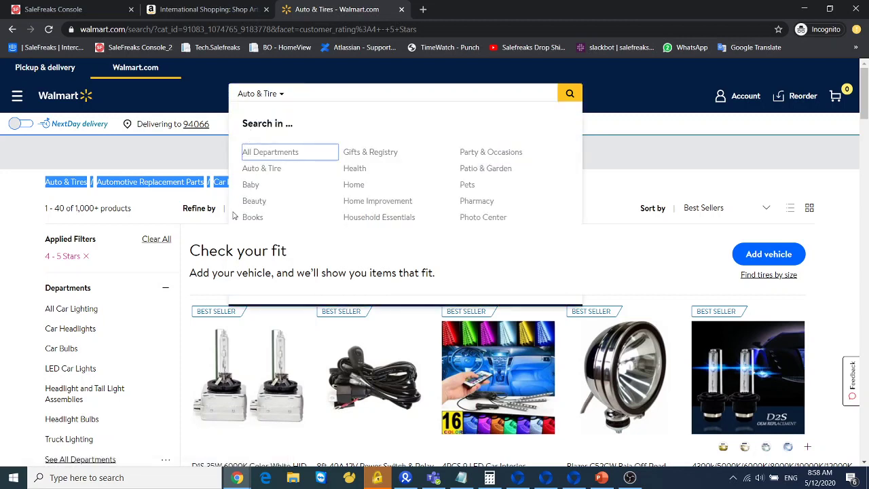
left_click(23, 198)
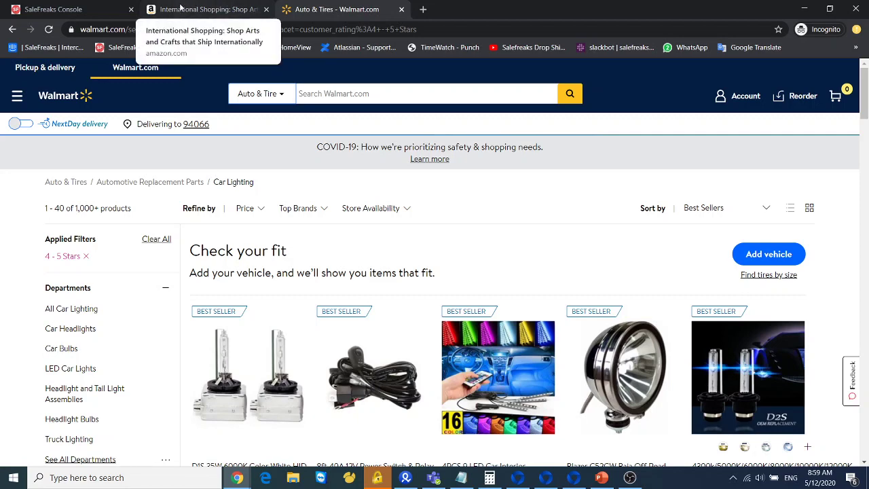
- Review the results of the previous Locator scans in the SaleFreaks Console and open the Listing Generator files
left_click(42, 9)
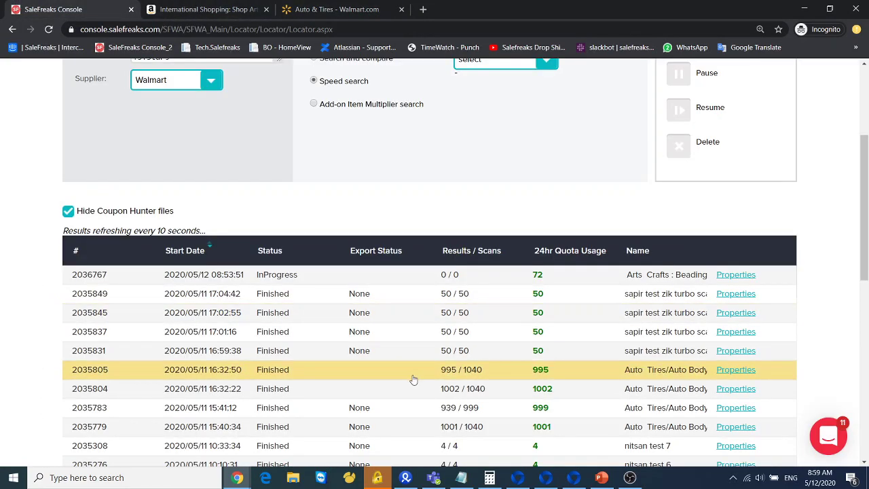
scroll(460, 310, "down", 3)
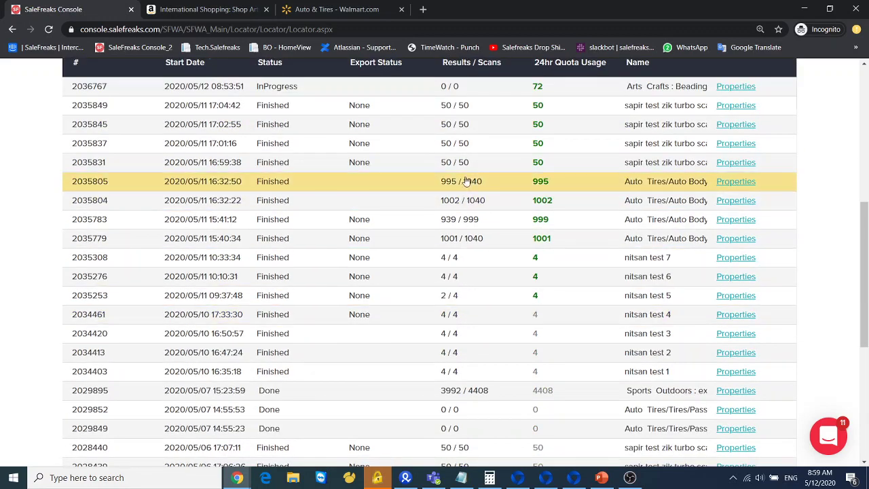
scroll(466, 181, "up", 5)
mouse_move(170, 155)
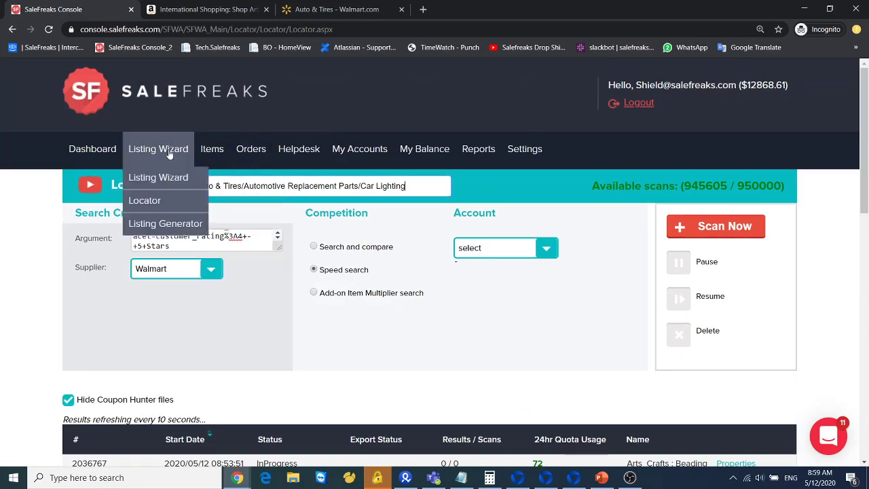
left_click(178, 226)
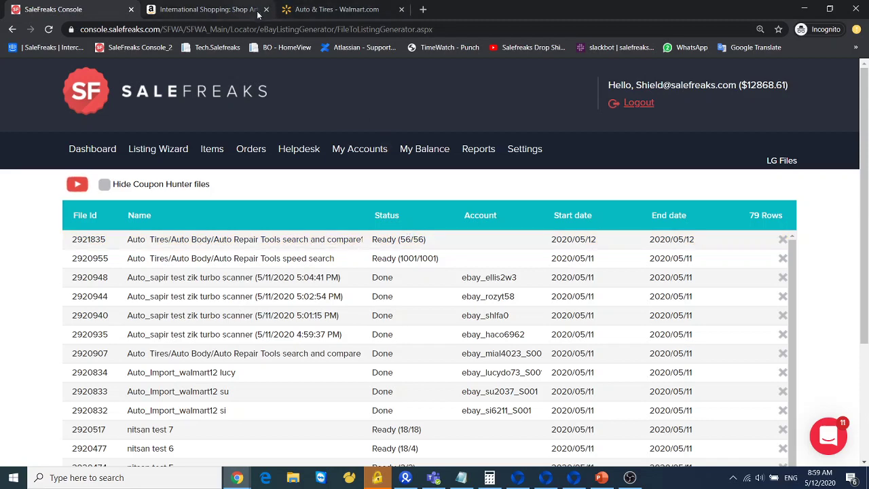
- Examine the search departments offered on the Amazon Arts and Crafts page and return to the SaleFreaks Console
left_click(206, 11)
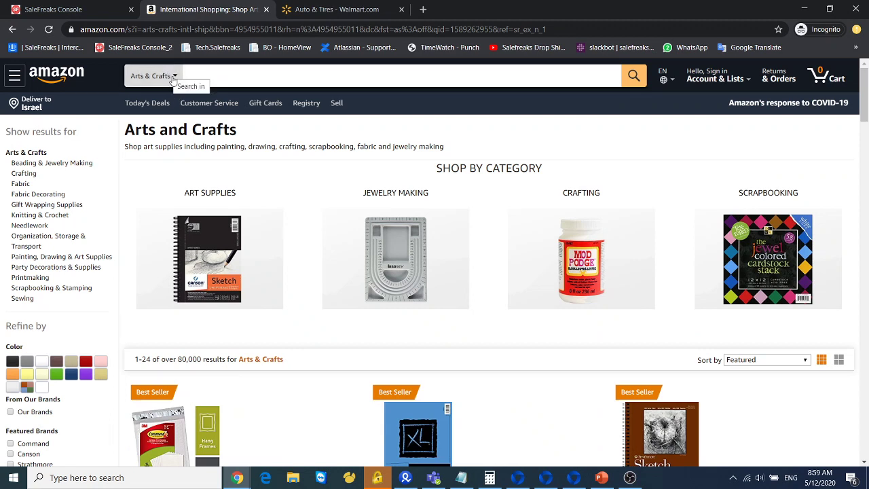
left_click(173, 79)
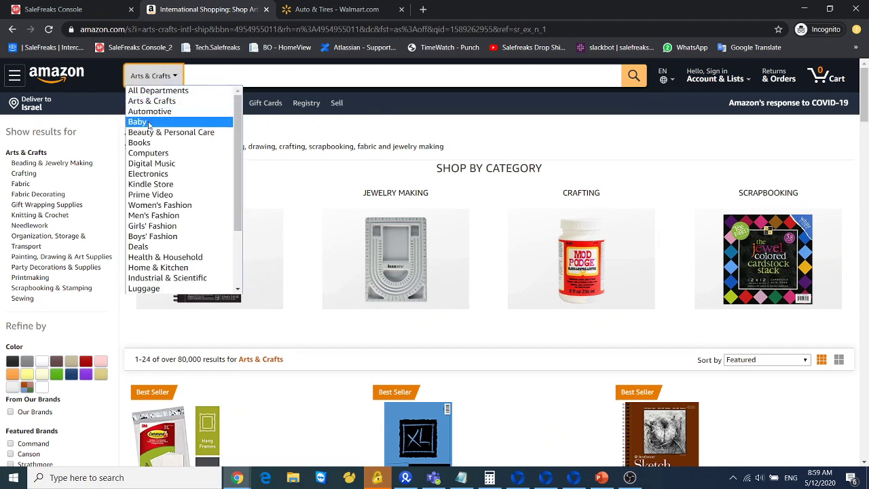
left_click(521, 4)
left_click(92, 9)
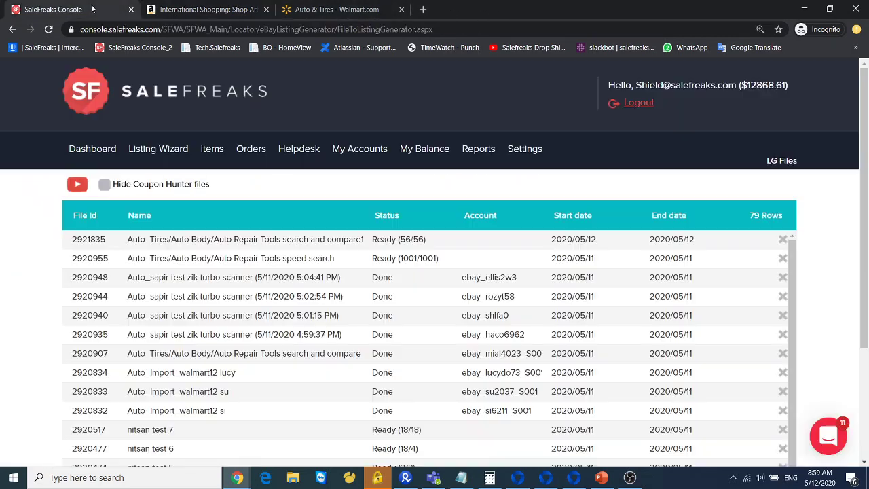
- Revisit the Amazon Arts and Crafts page and switch to the locator 7.5 presentation in PowerPoint
mouse_move(177, 144)
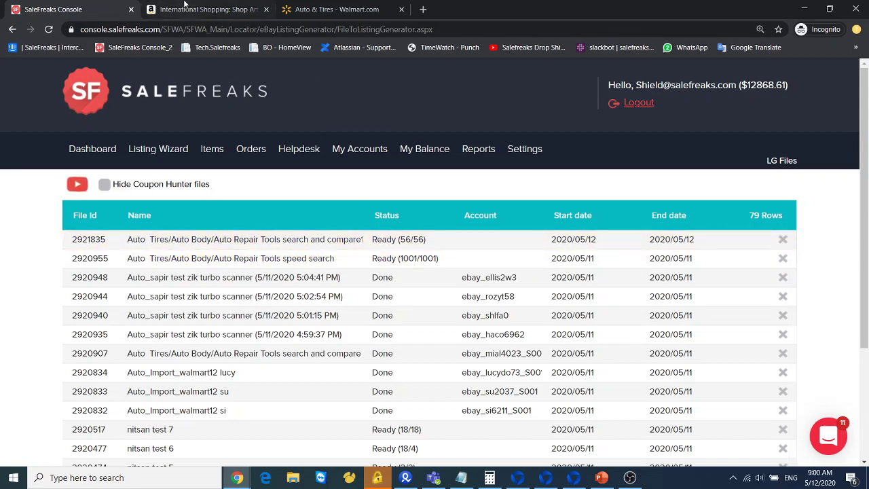
left_click(157, 8)
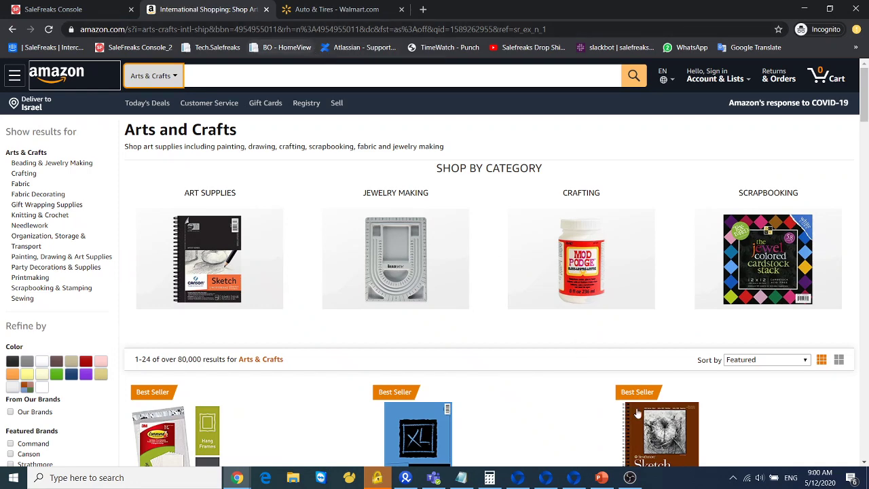
left_click(601, 477)
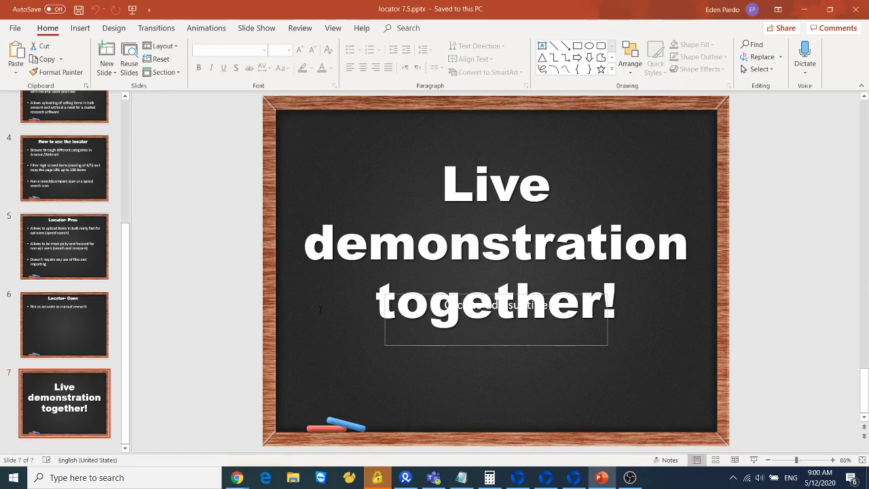